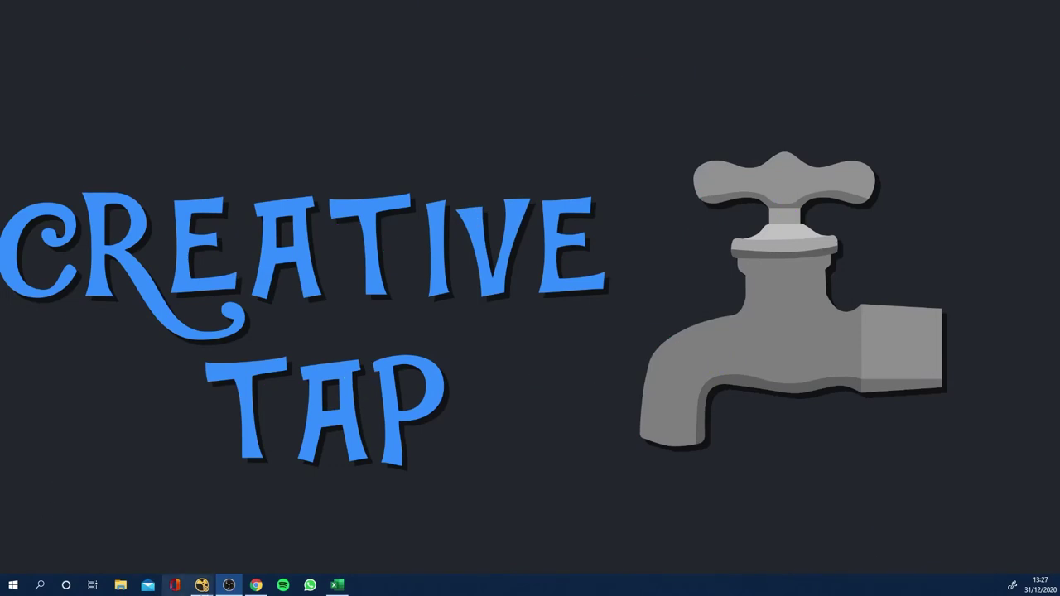
Step: Close the 'Untitled - NukeX' window from its taskbar preview thumbnail
mouse_move(202, 585)
click(317, 504)
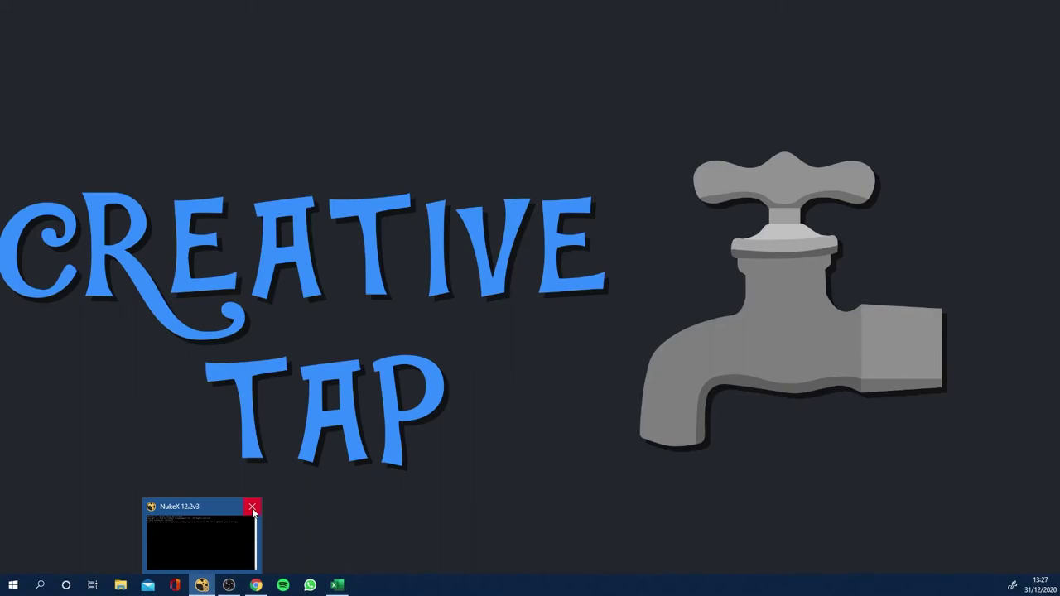
Step: Close the remaining NukeX 12.2v3 window and bring the Nukepedia page back up
click(253, 509)
click(256, 585)
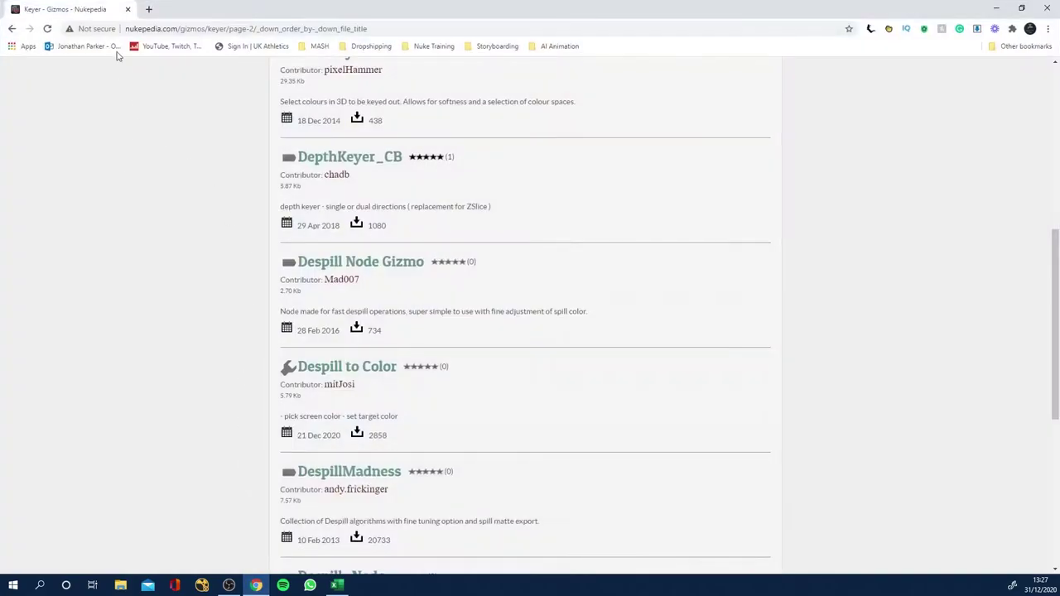
scroll(227, 142, up, 5)
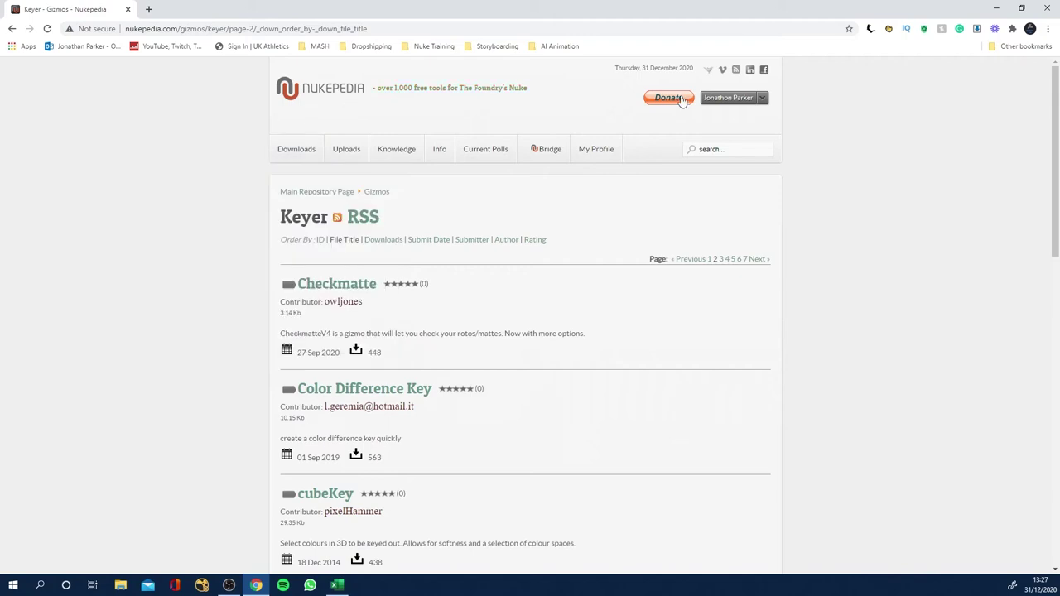
Step: Open the Keyer category under Nukepedia's Downloads > Gizmos
mouse_move(273, 154)
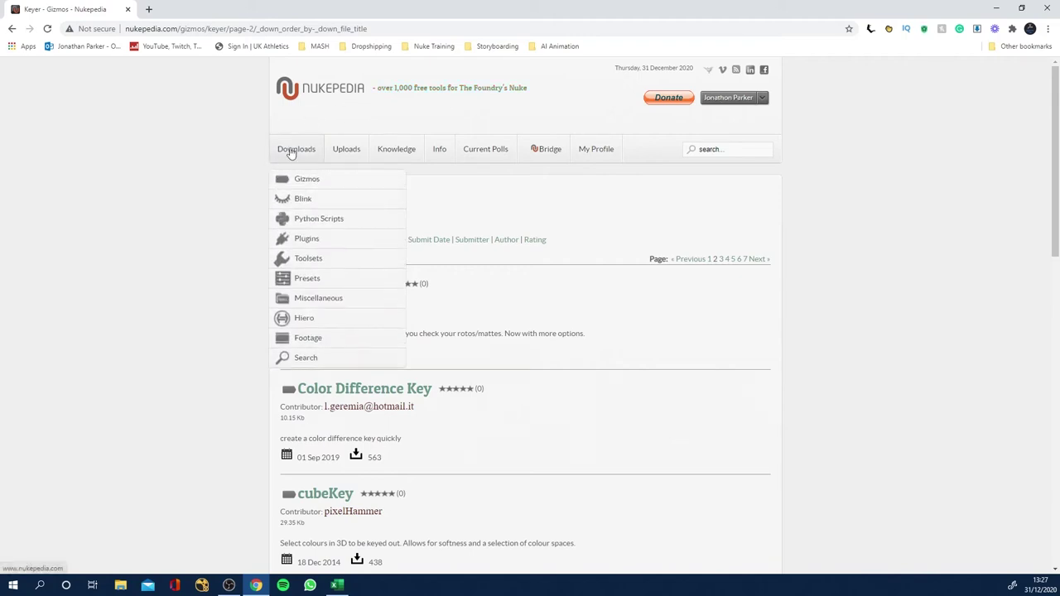
click(325, 185)
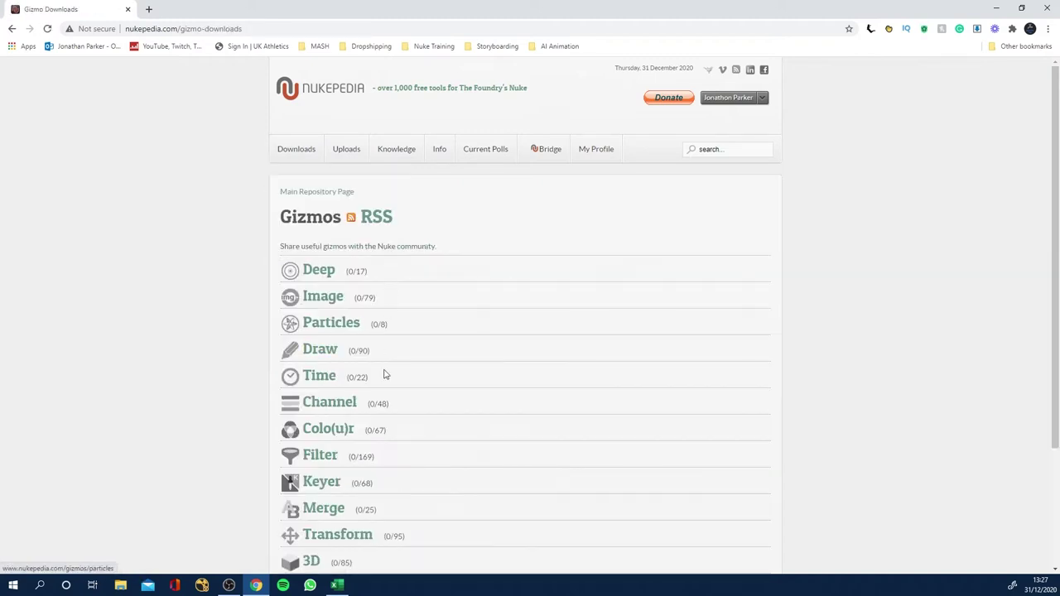
scroll(363, 300, down, 1)
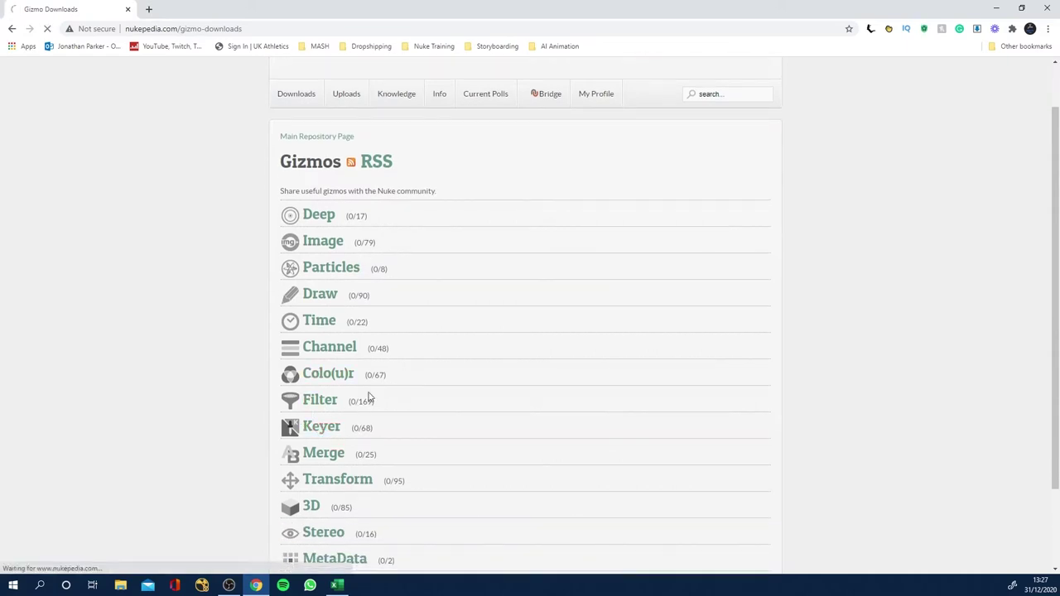
click(344, 345)
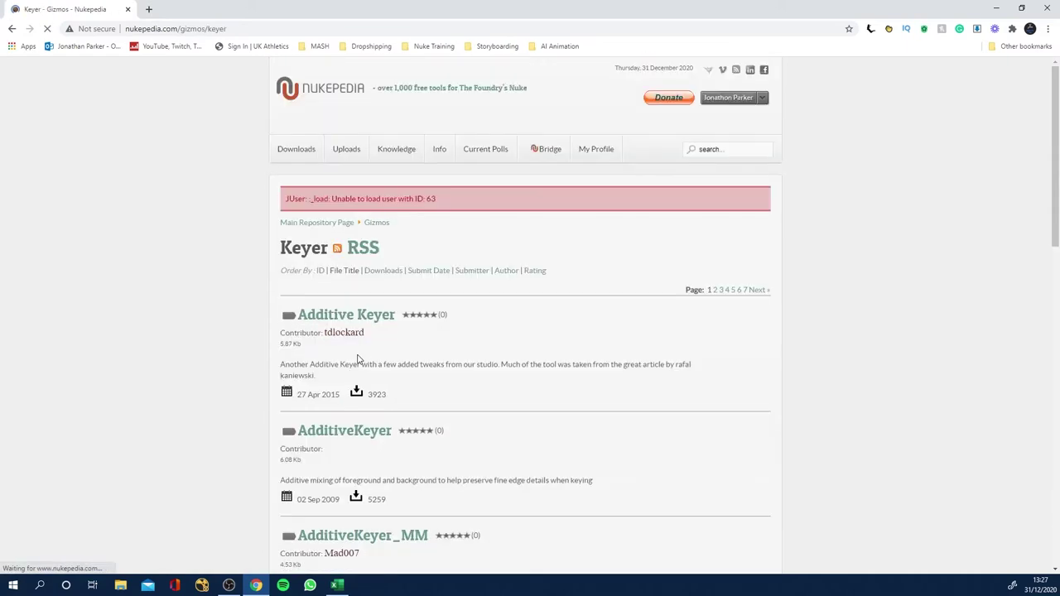
Step: Go to page 2 of the Keyer listings and open the DespillMadness v3.0 page at its top
scroll(365, 377, down, 8)
scroll(365, 377, down, 5)
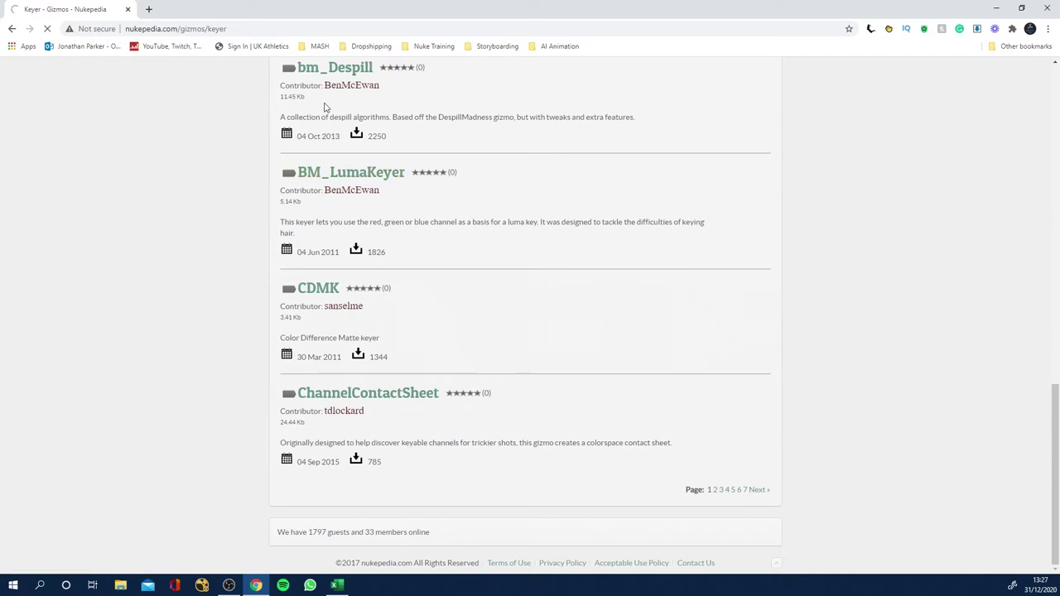
scroll(445, 409, down, 5)
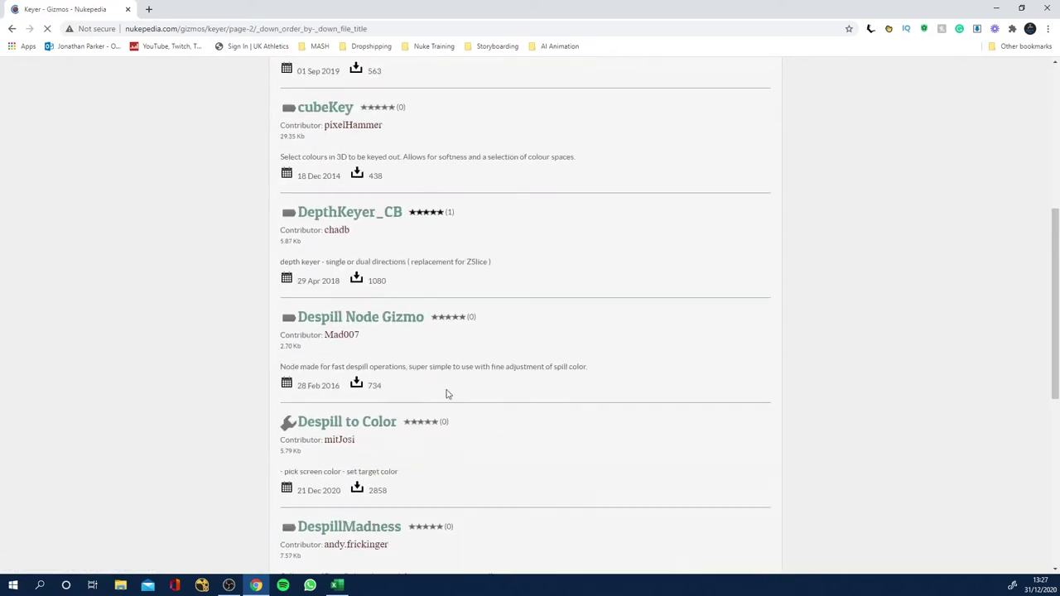
scroll(357, 439, down, 2)
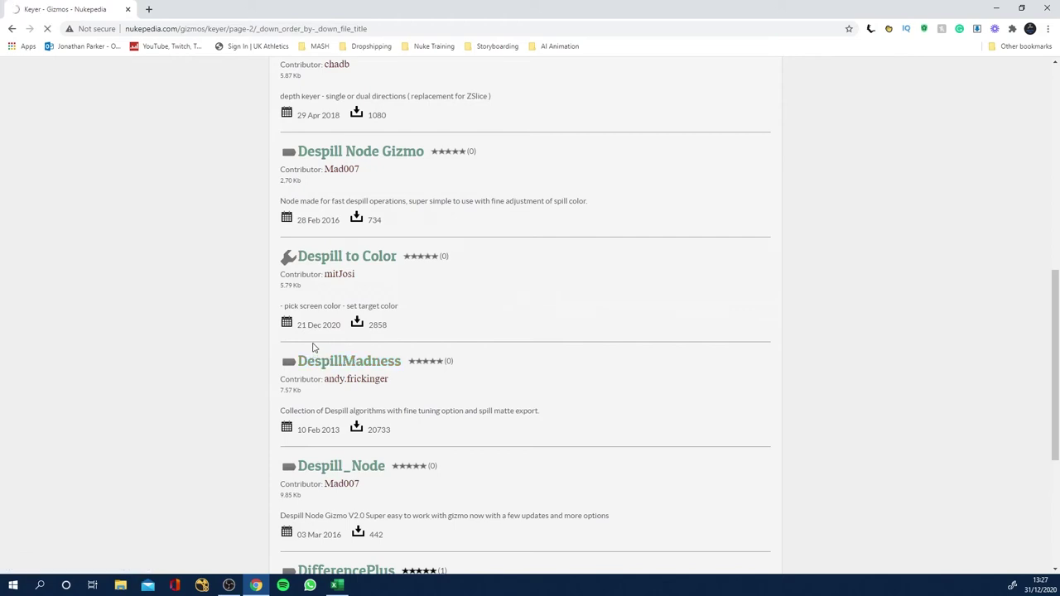
scroll(636, 317, down, 5)
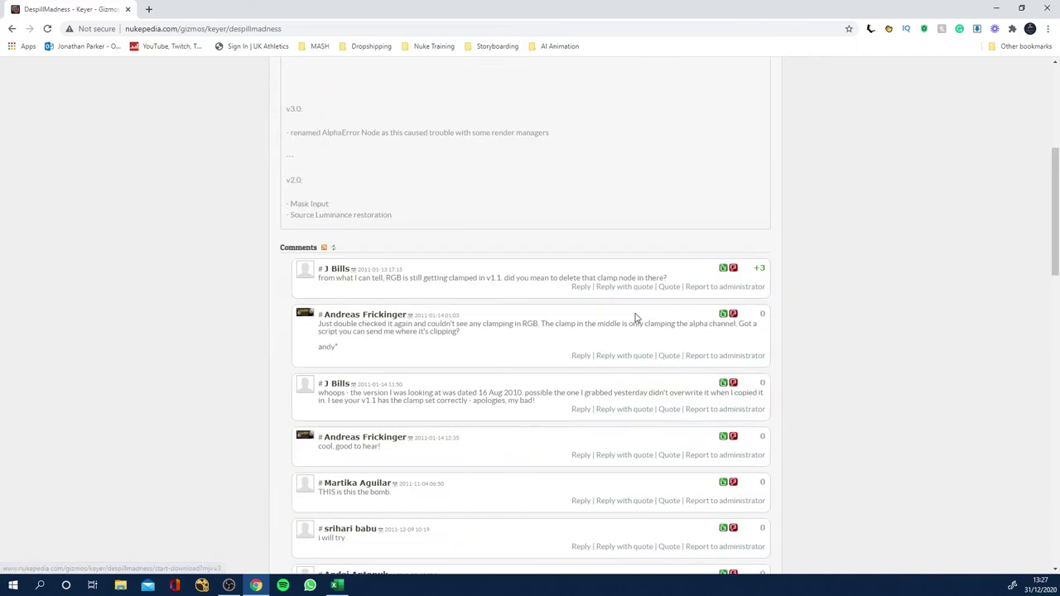
scroll(427, 290, up, 4)
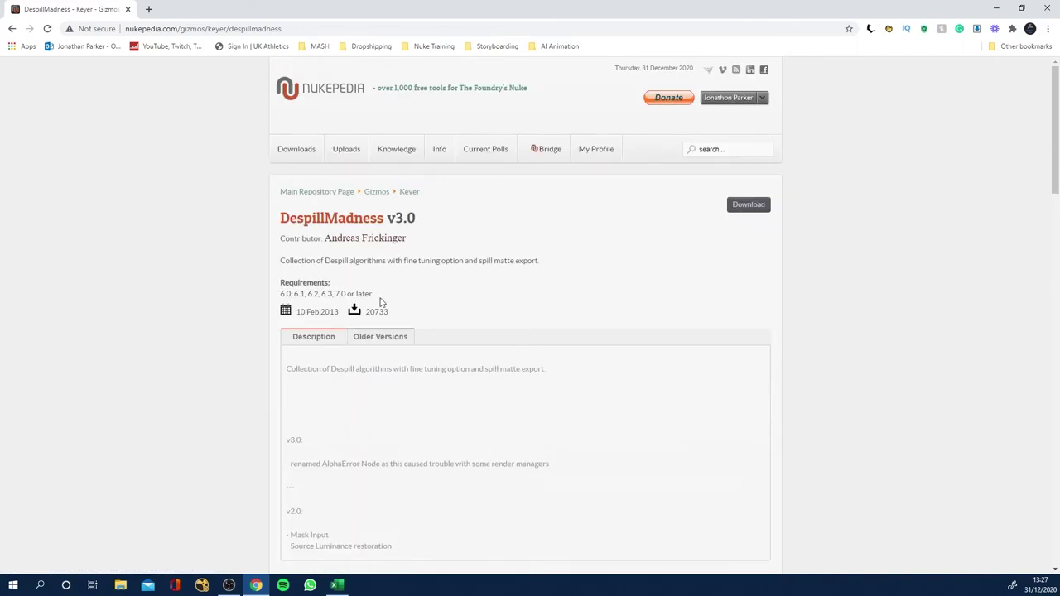
Step: Agree to the license terms, download DespillMadness.gizmo, and open File Explorer
click(740, 209)
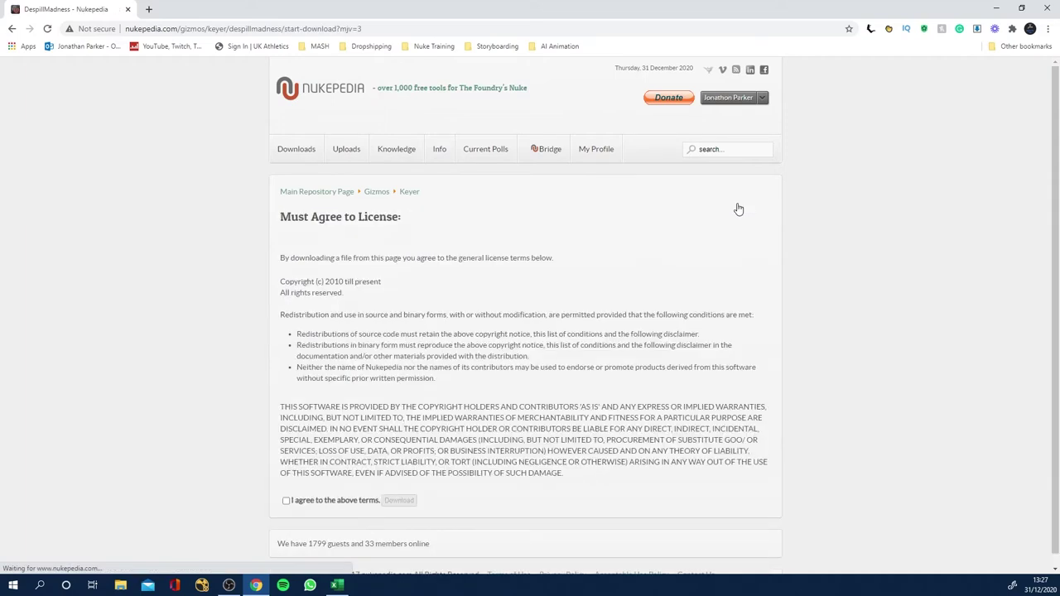
click(286, 501)
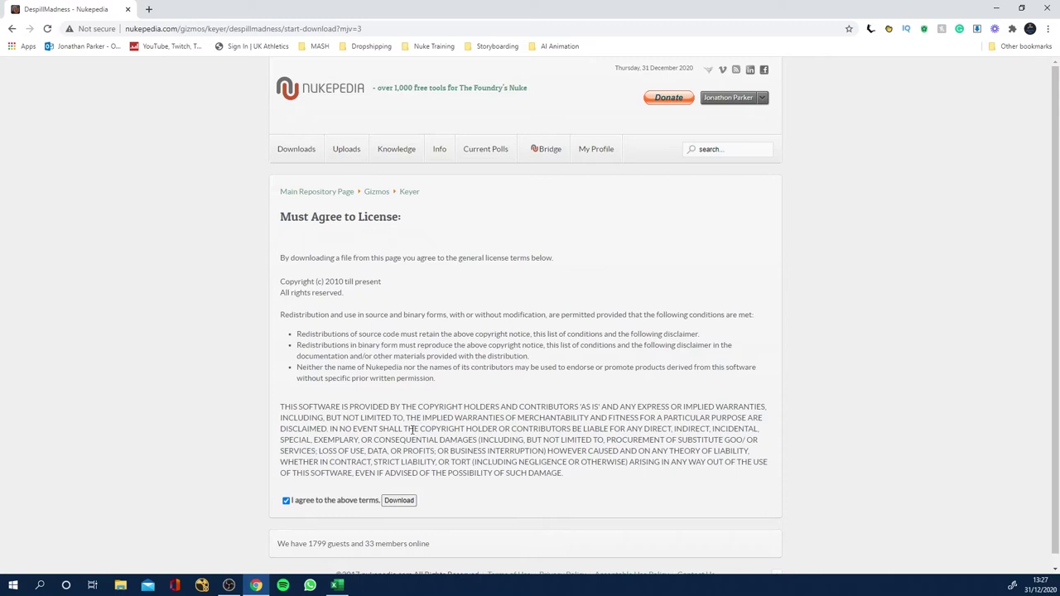
click(402, 505)
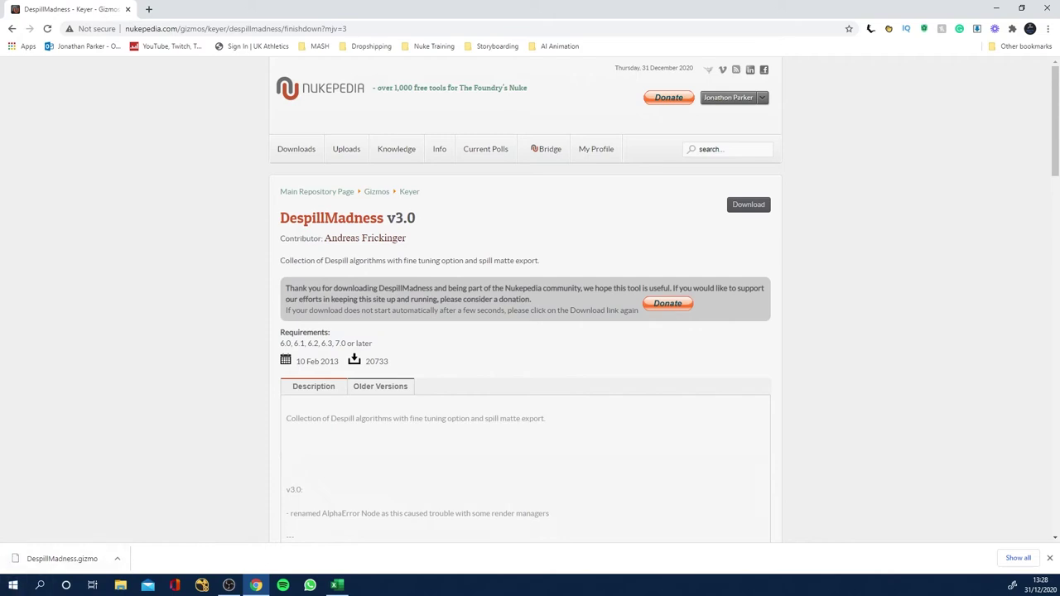
key(super+e)
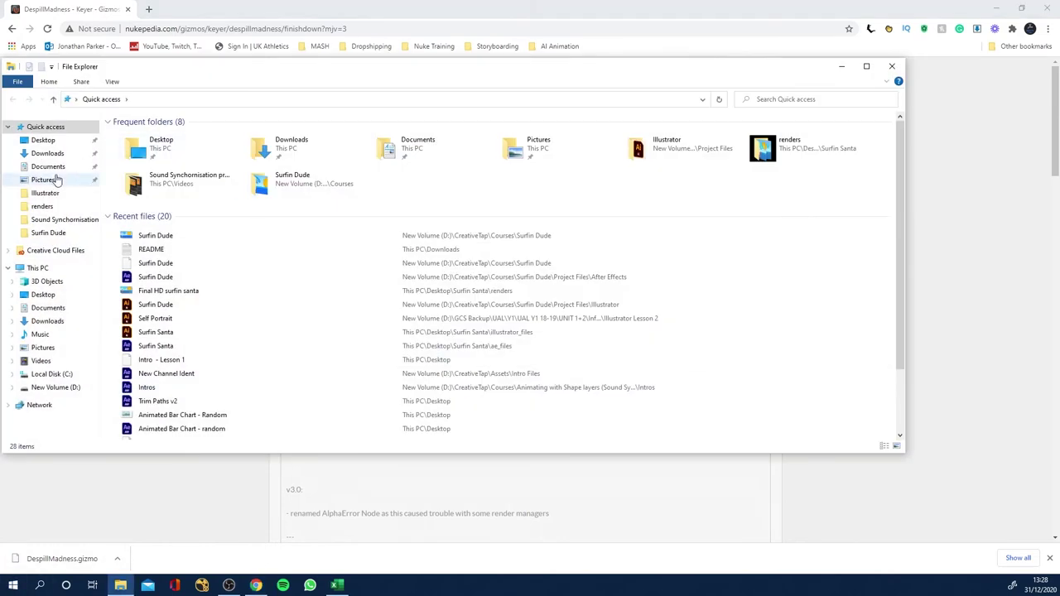
Step: In Downloads, delete the Duik_Bassel.2 archive and select DespillMadness.gizmo
click(49, 154)
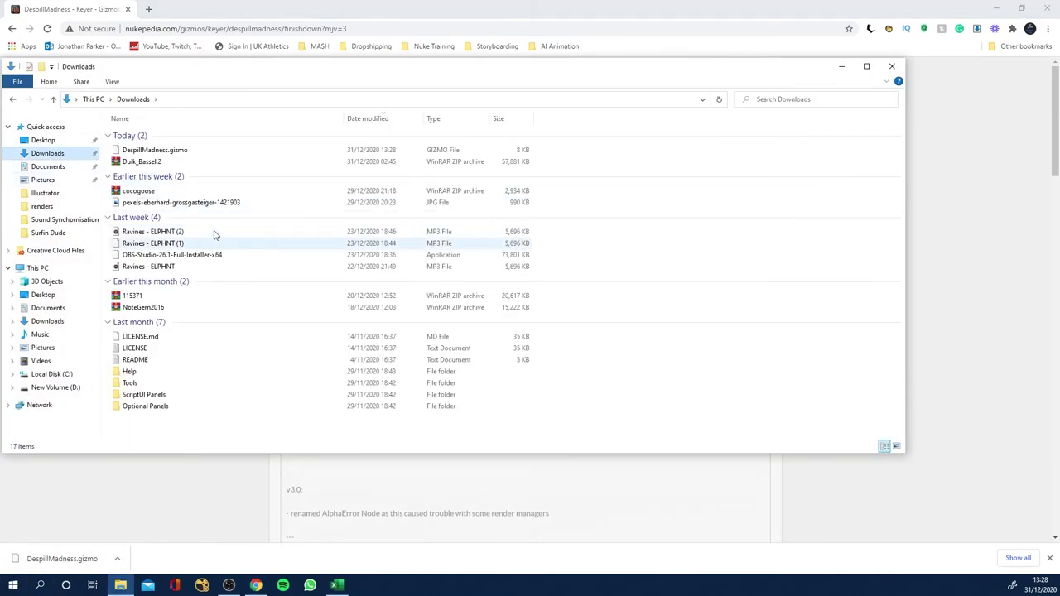
click(153, 152)
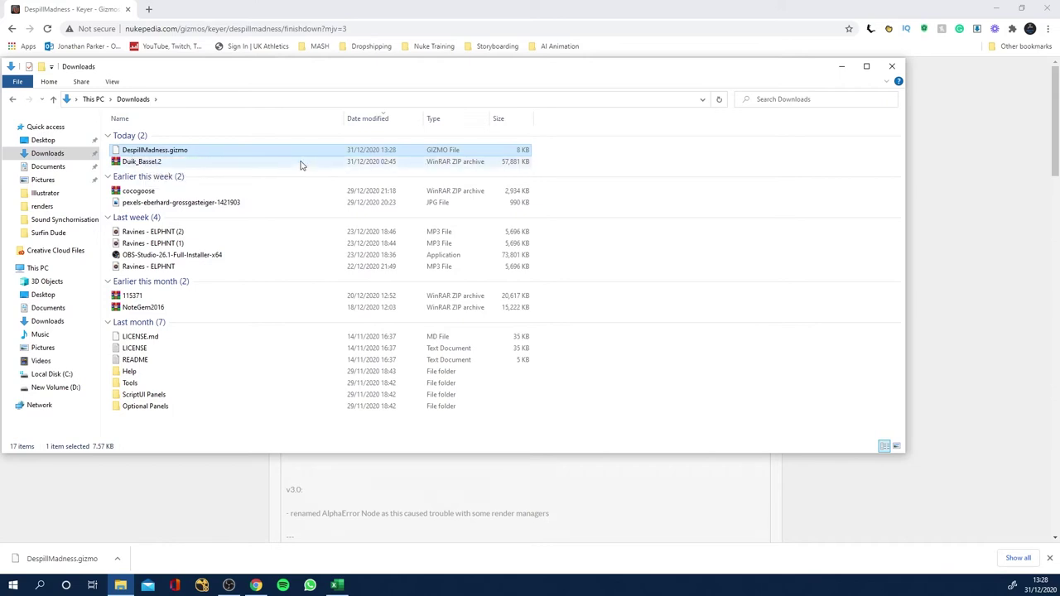
click(145, 161)
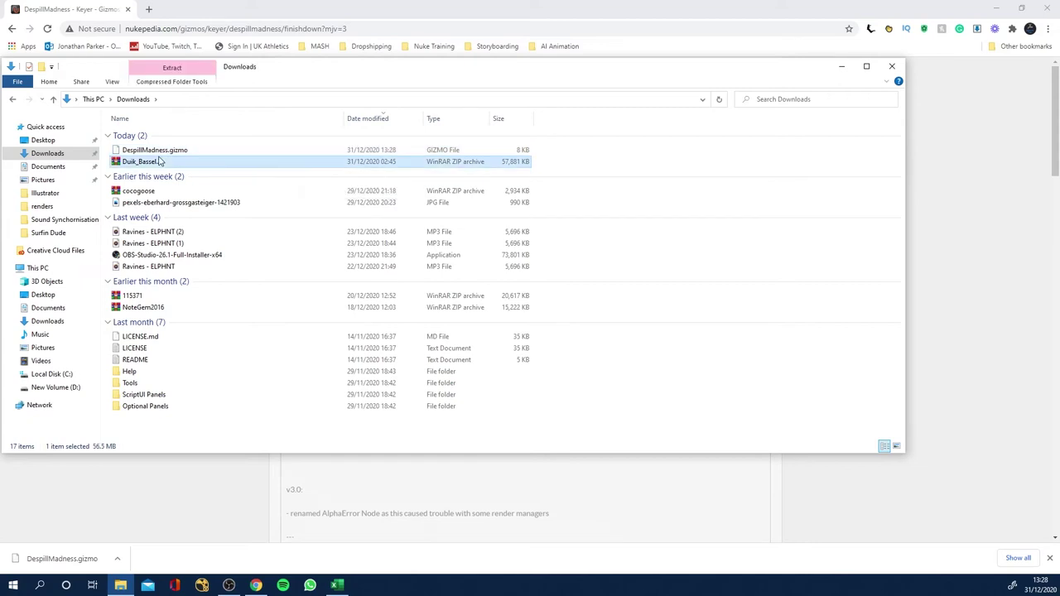
right_click(164, 160)
click(180, 168)
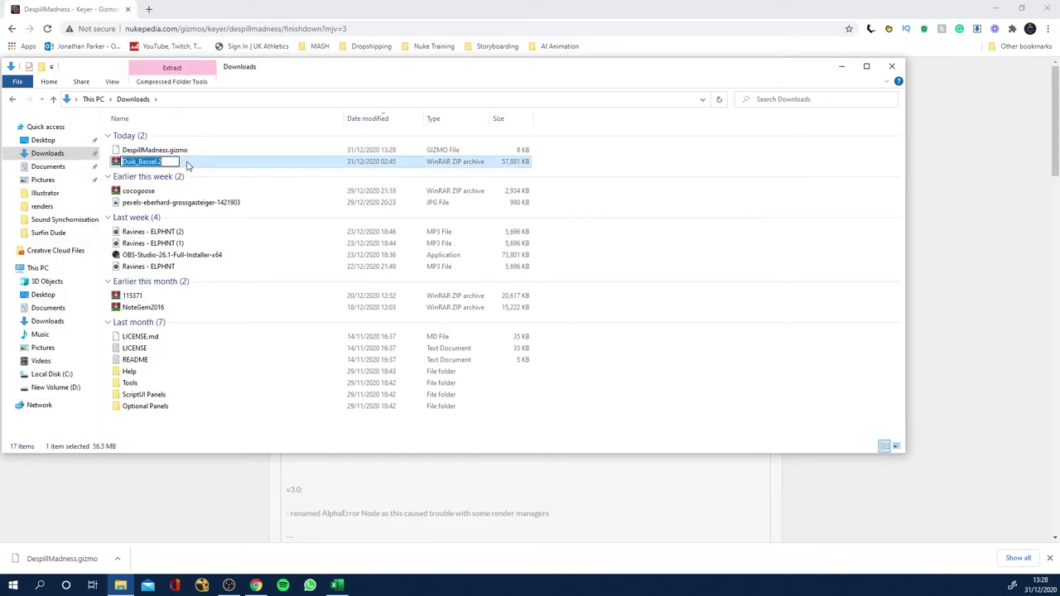
click(193, 164)
key(Delete)
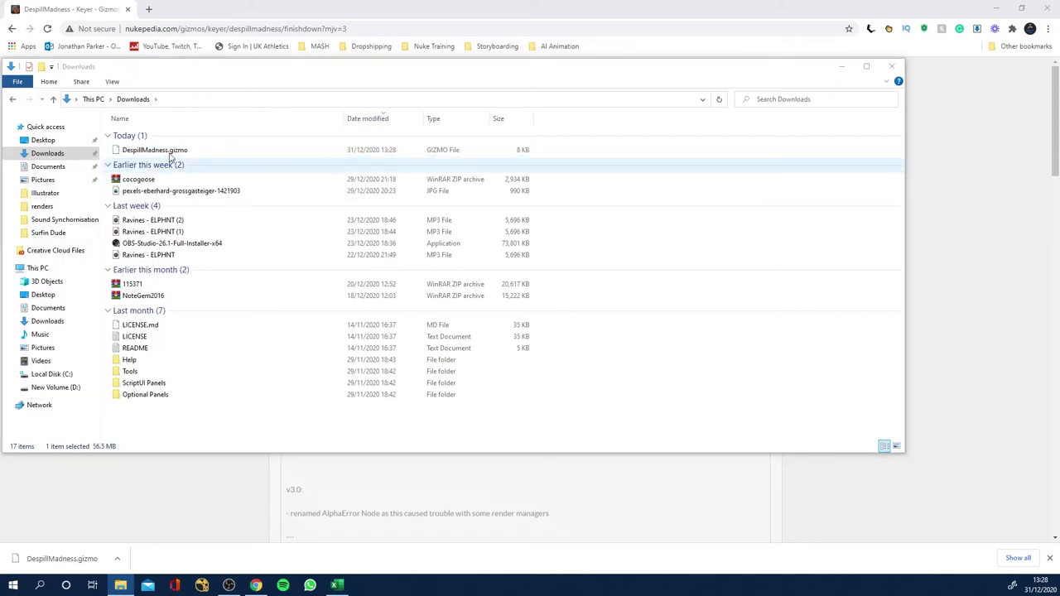
click(175, 153)
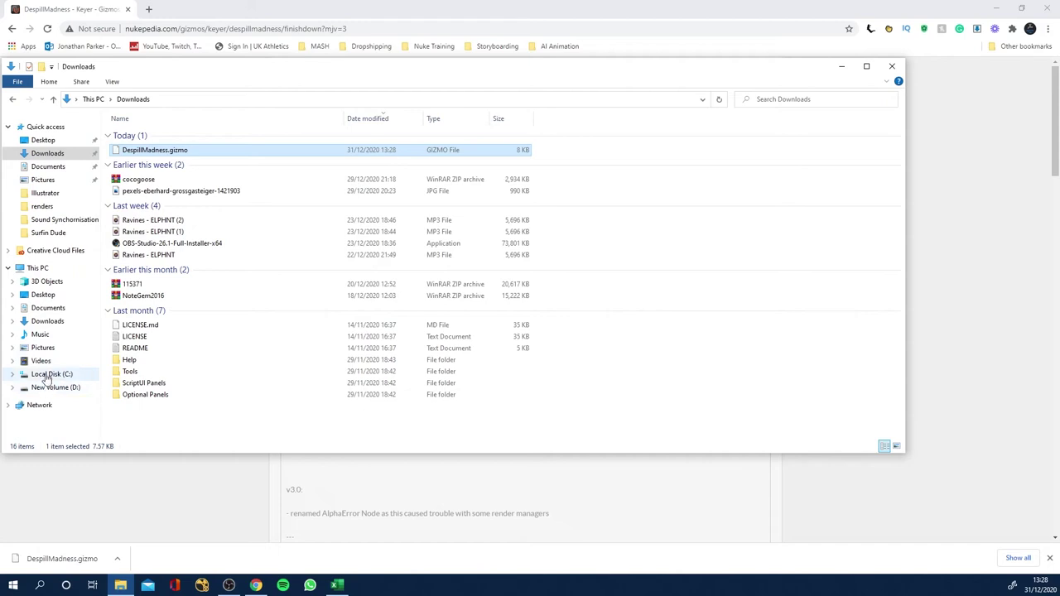
Step: Copy DespillMadness.gizmo into the .nuke folder under C:\Users\<user>, then close that window
right_click(208, 155)
click(41, 318)
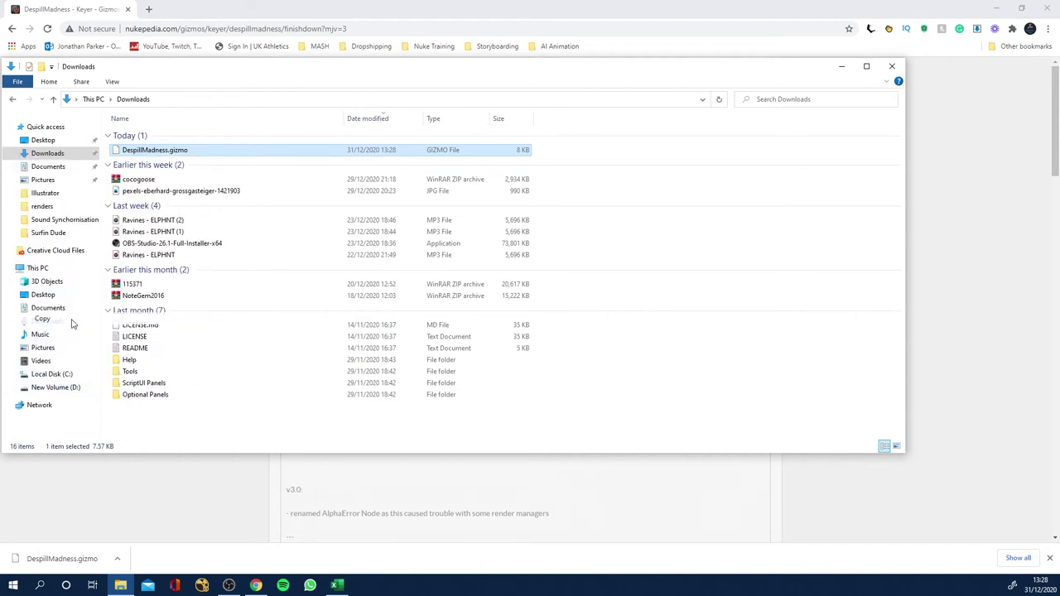
click(50, 375)
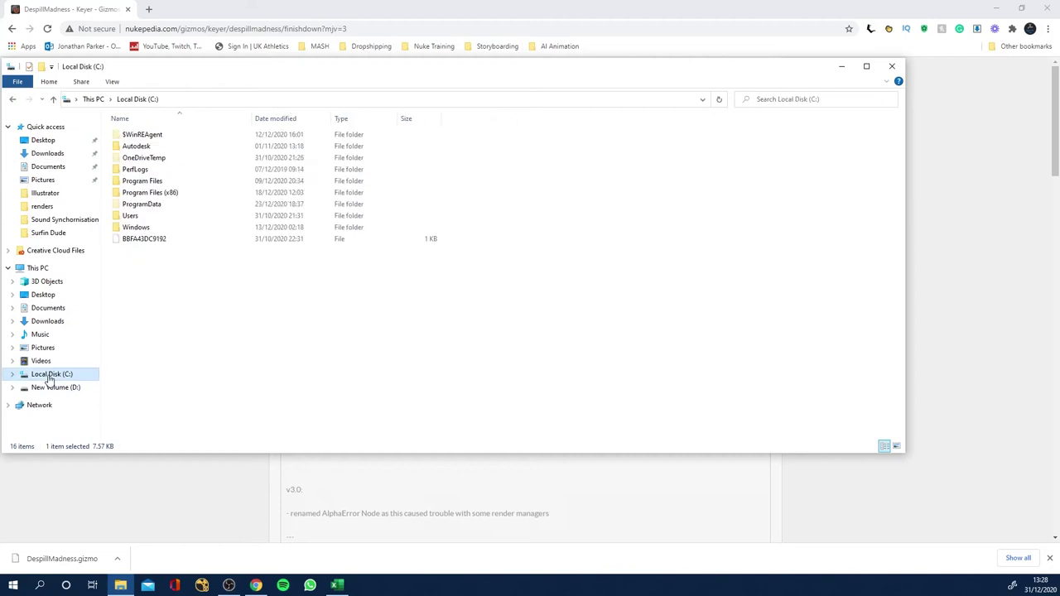
double_click(154, 217)
double_click(143, 146)
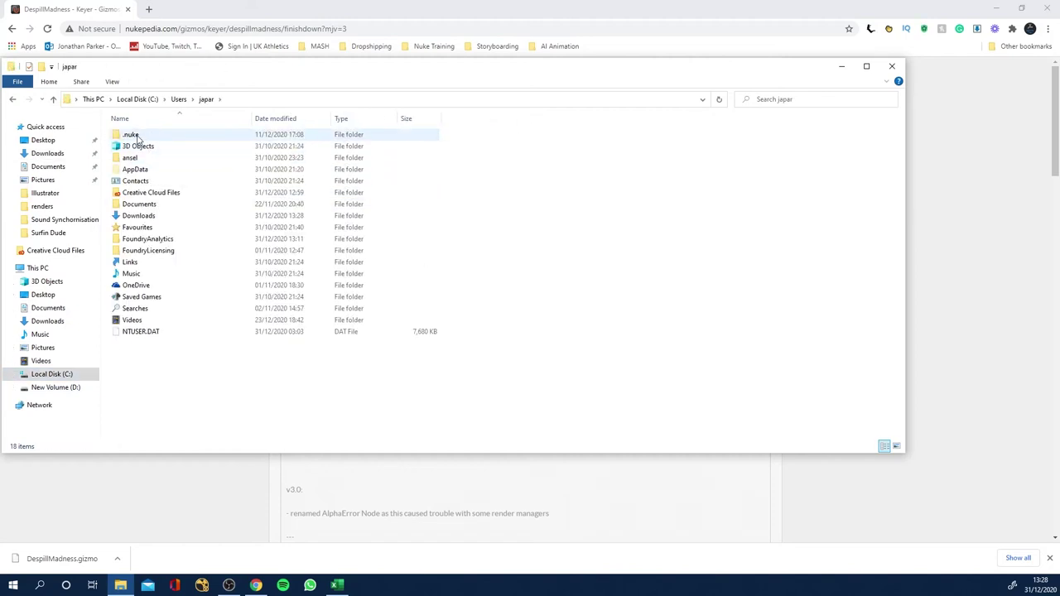
click(178, 99)
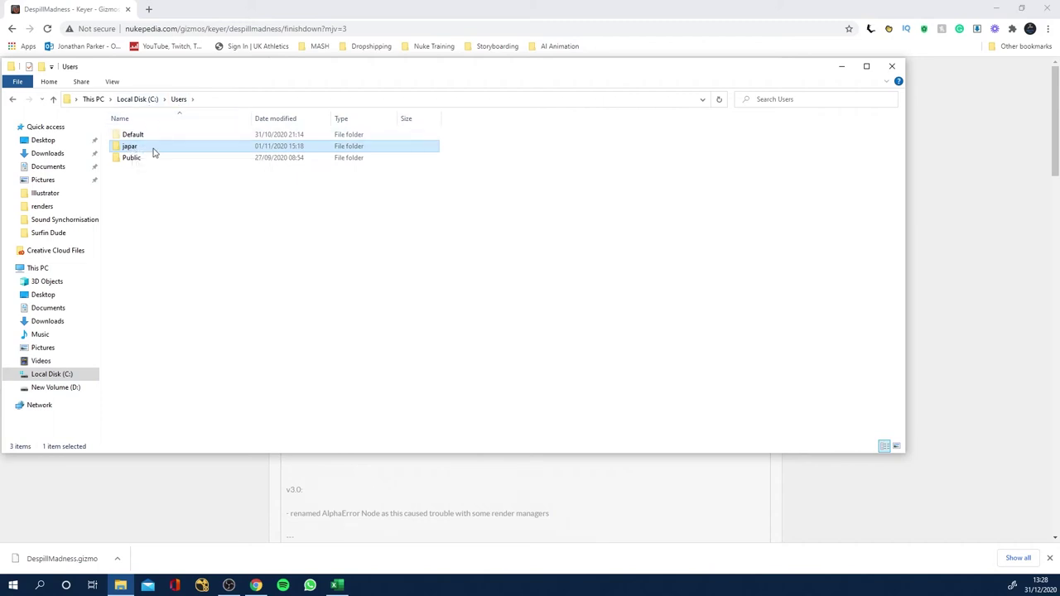
double_click(153, 149)
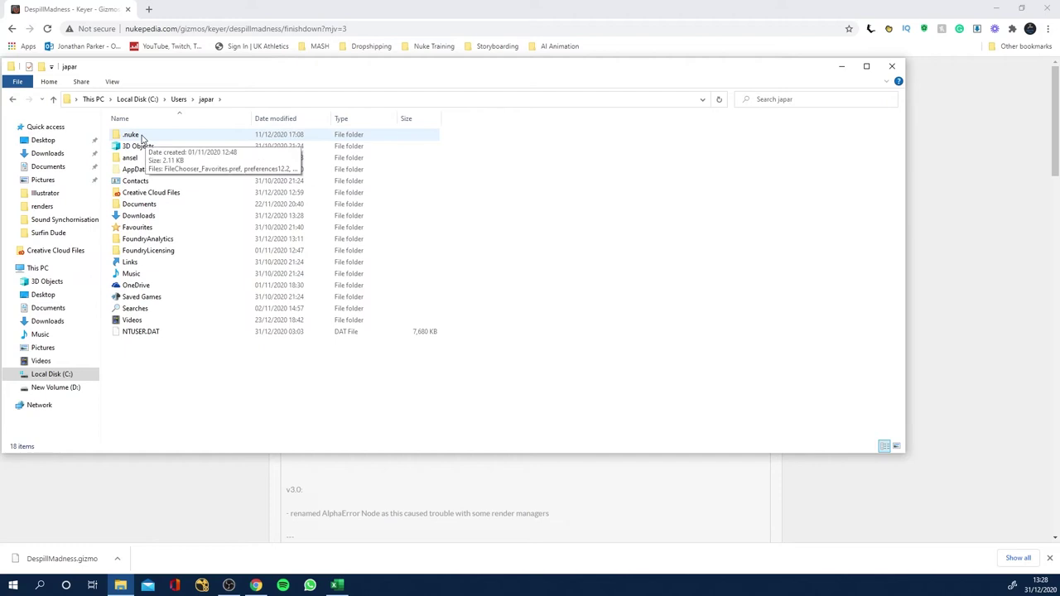
double_click(148, 136)
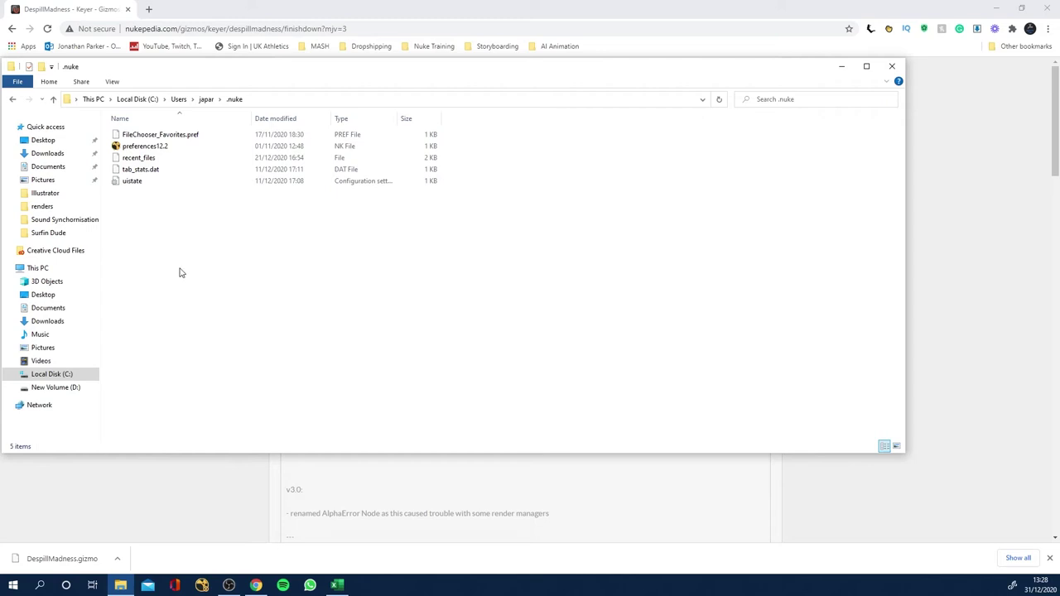
key(ctrl+v)
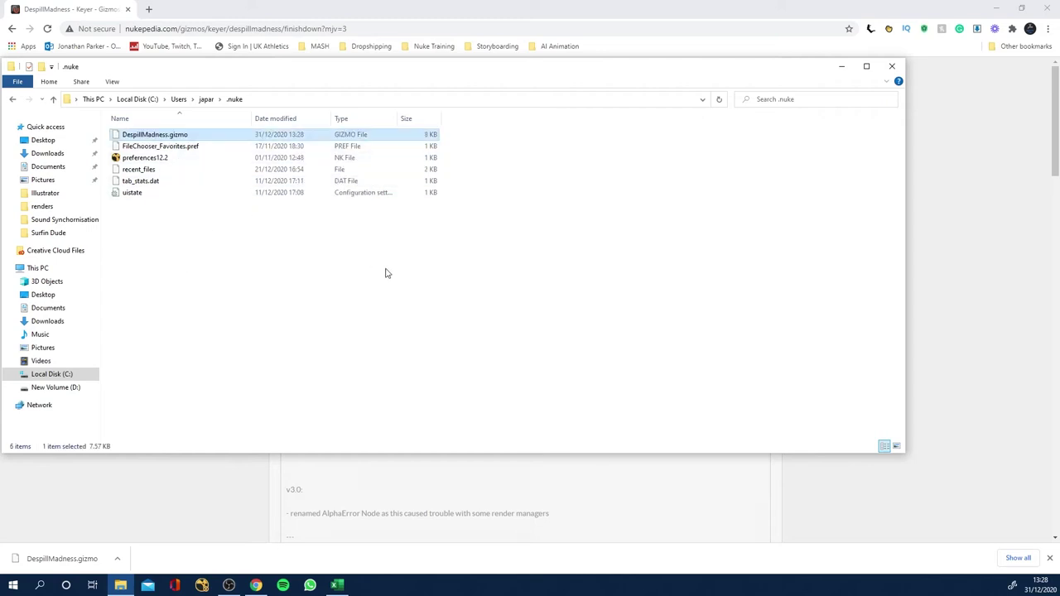
click(891, 65)
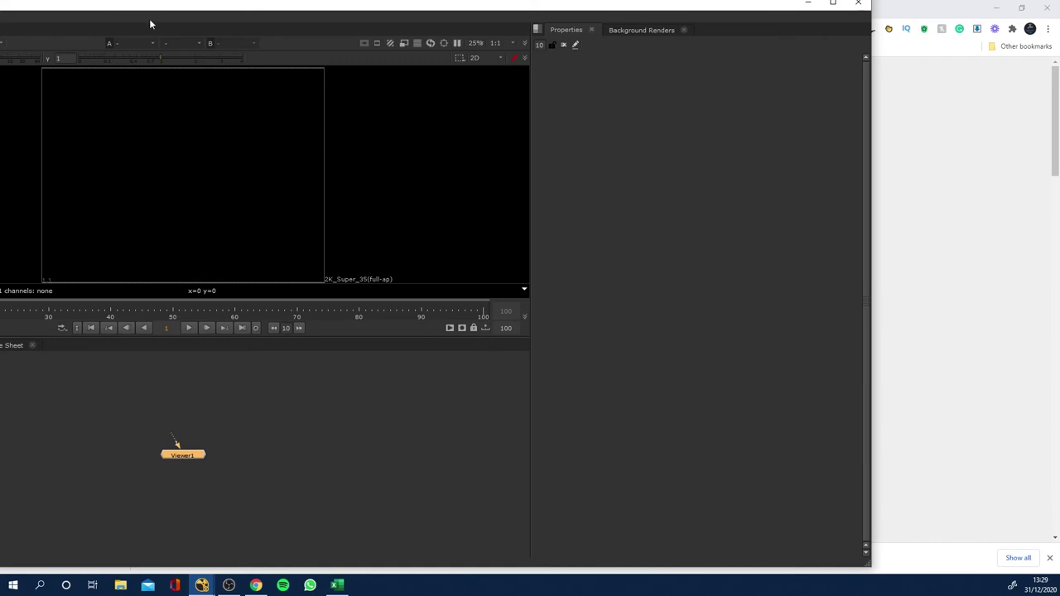
Step: Maximize the NukeX window and open the Other node category list
double_click(213, 14)
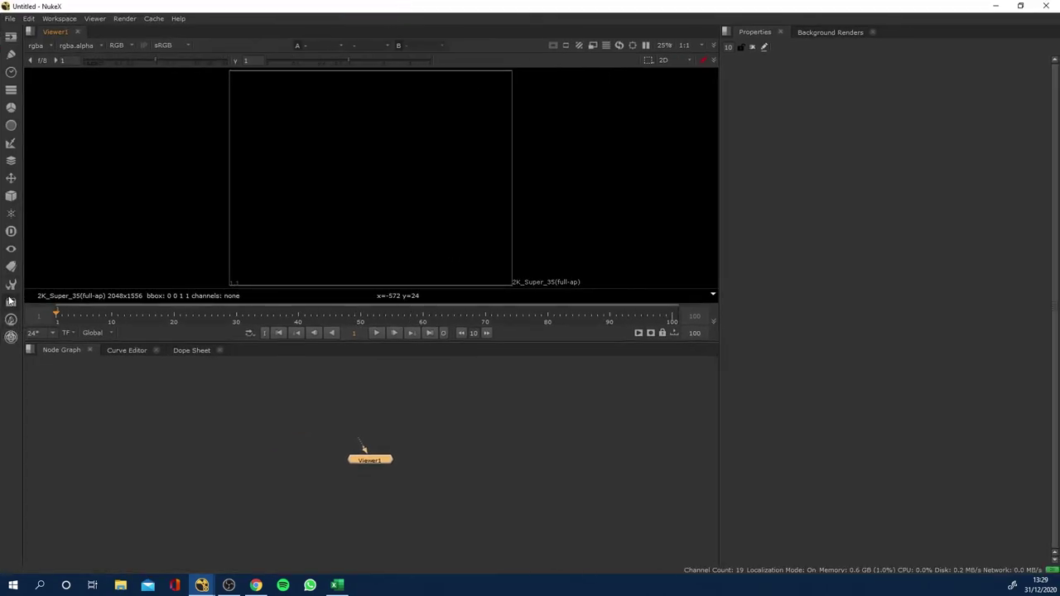
click(10, 287)
click(10, 334)
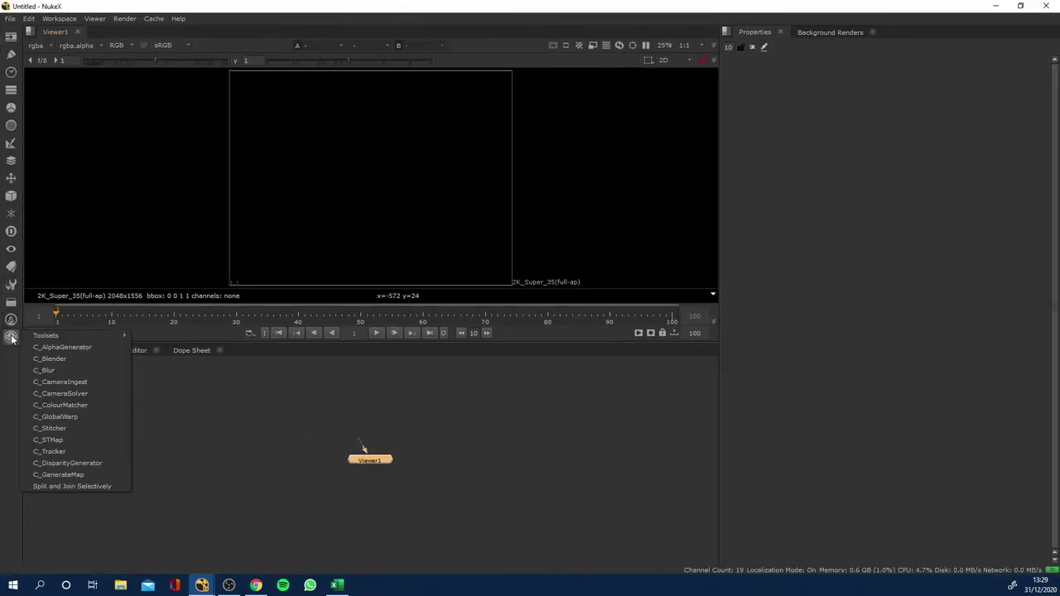
click(9, 322)
click(11, 303)
click(11, 303)
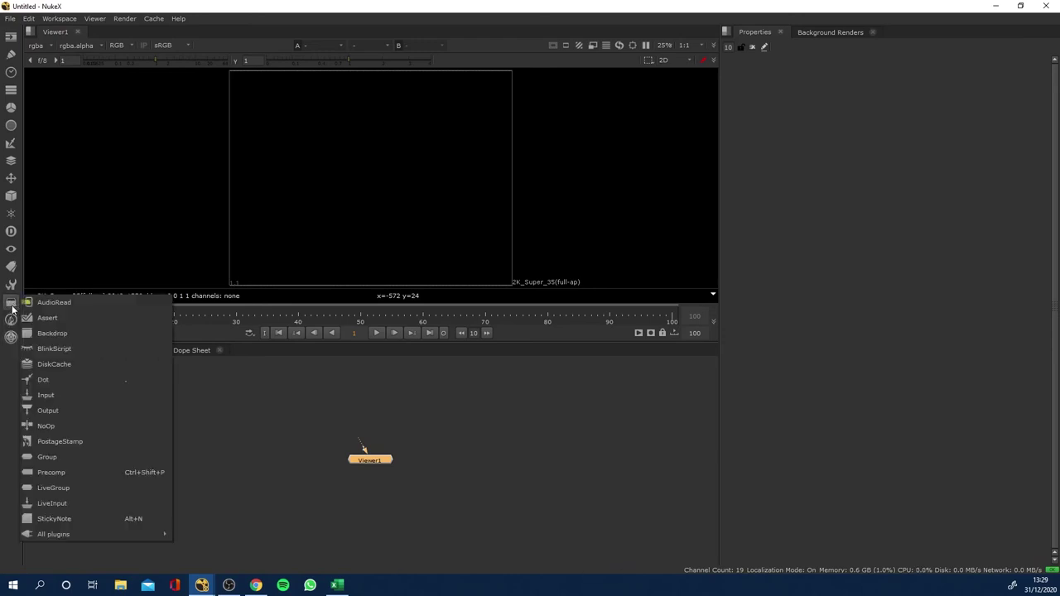
Step: Run All plugins > Update, then add DespillMadness from Other > All plugins > D
mouse_move(98, 535)
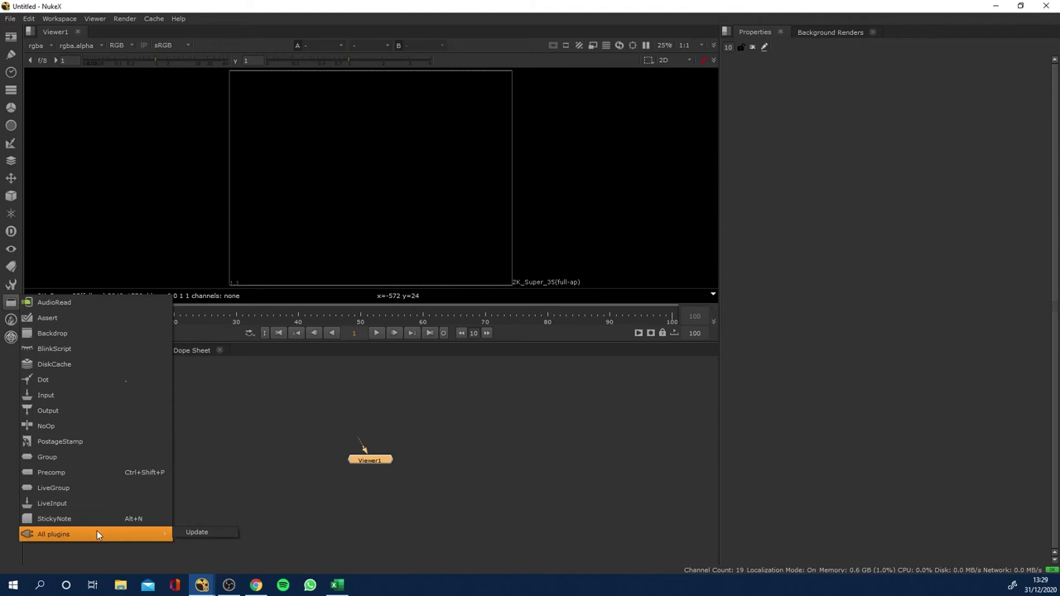
click(197, 531)
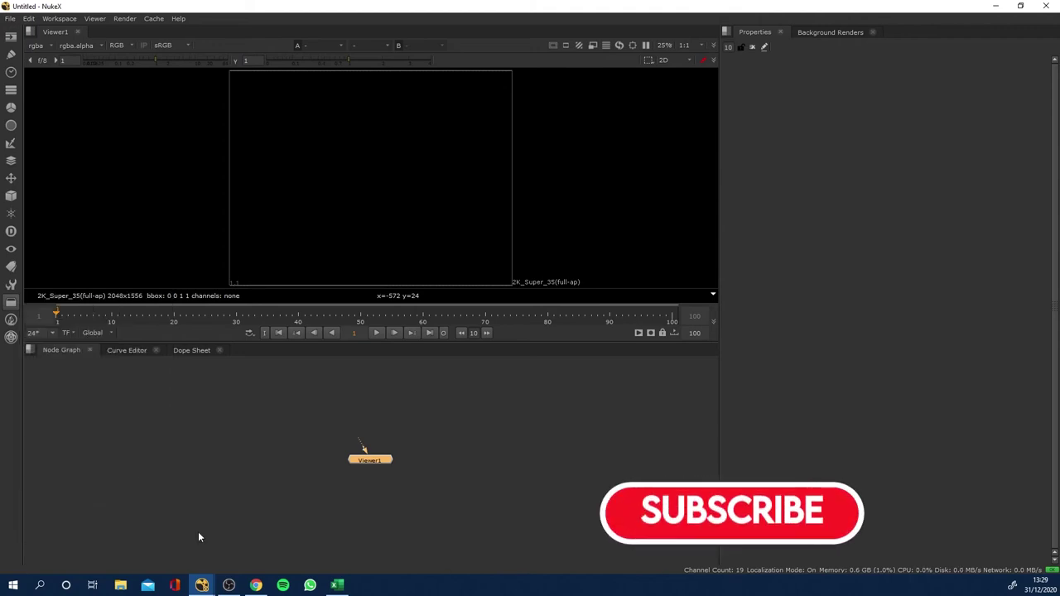
click(11, 304)
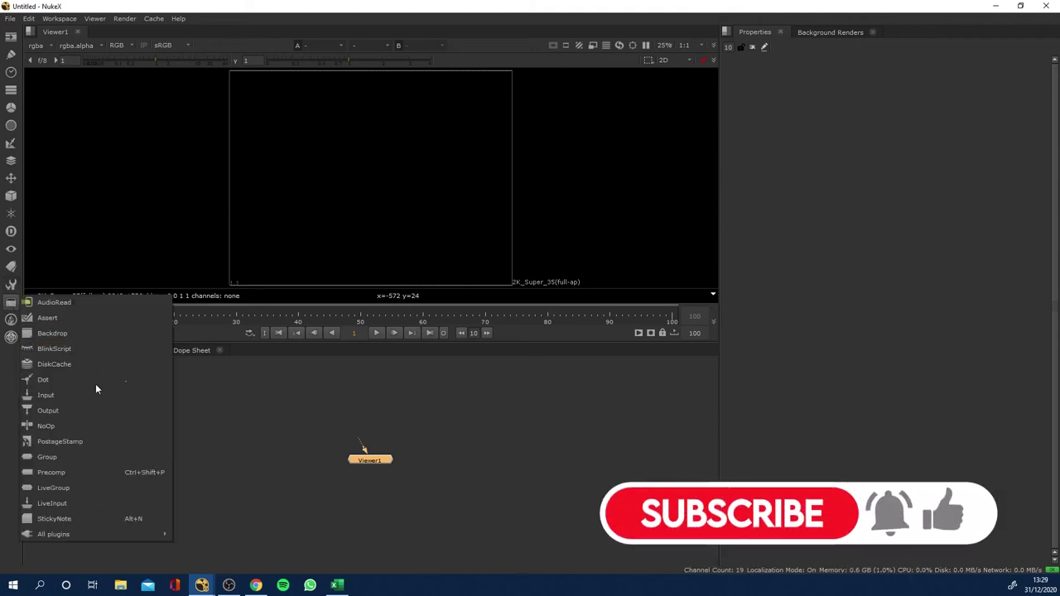
mouse_move(114, 534)
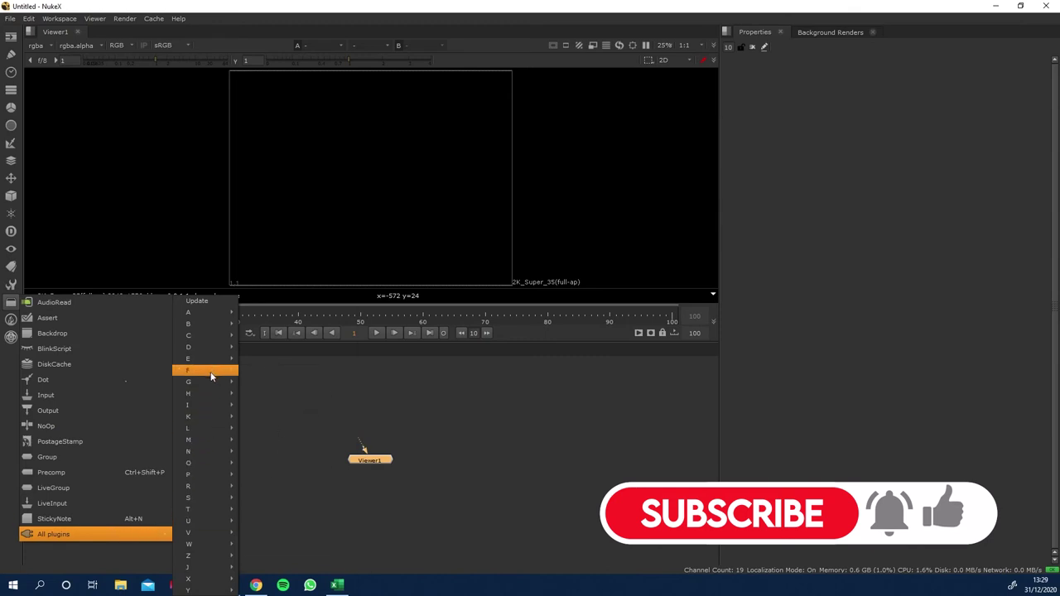
mouse_move(210, 348)
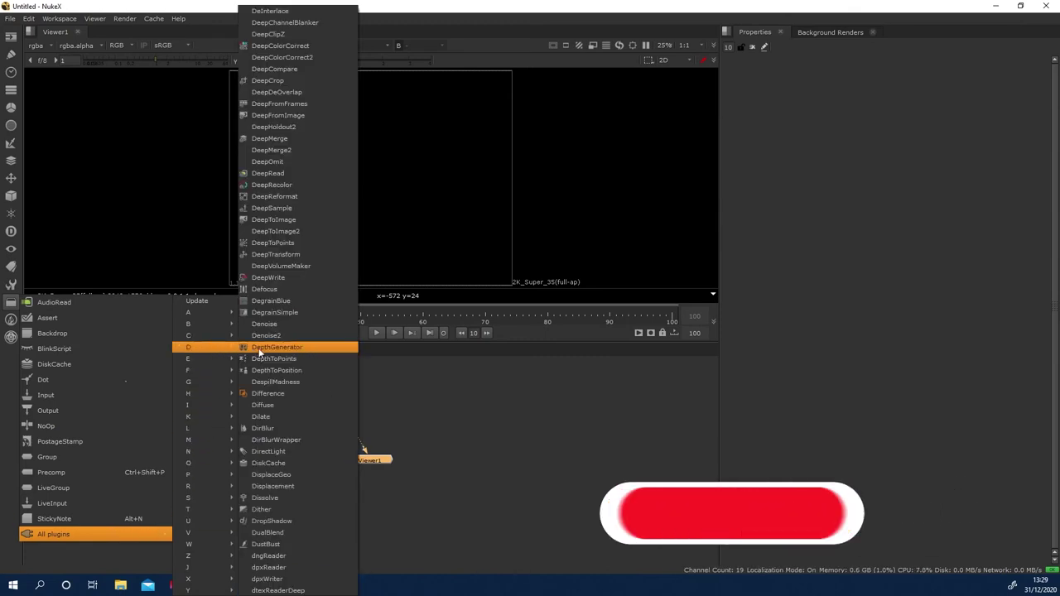
click(297, 383)
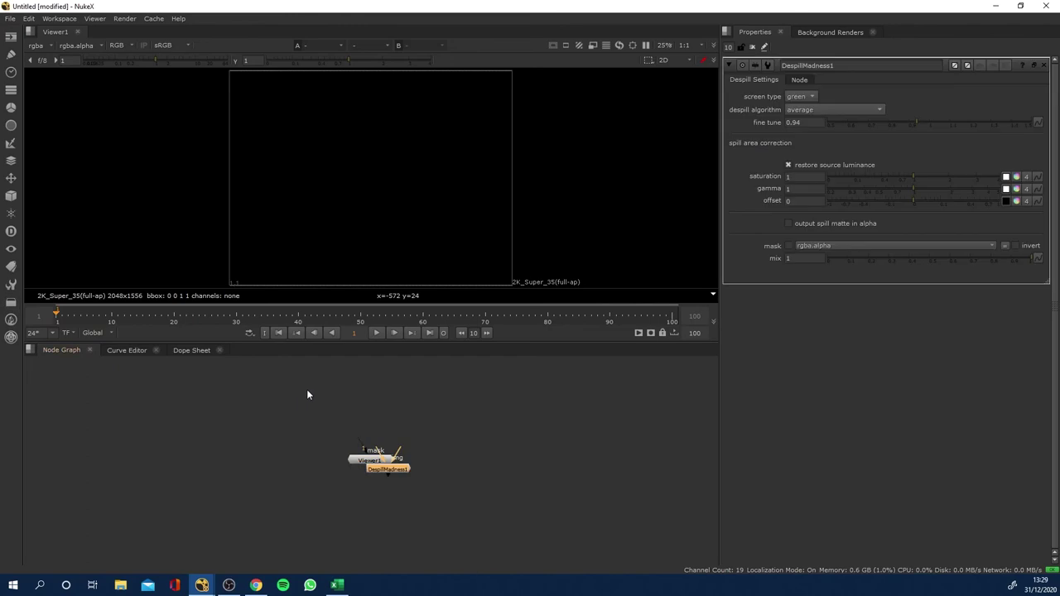
Step: Connect DespillMadness1 into Viewer1's input and return to the Nukepedia page
drag(391, 470, 378, 410)
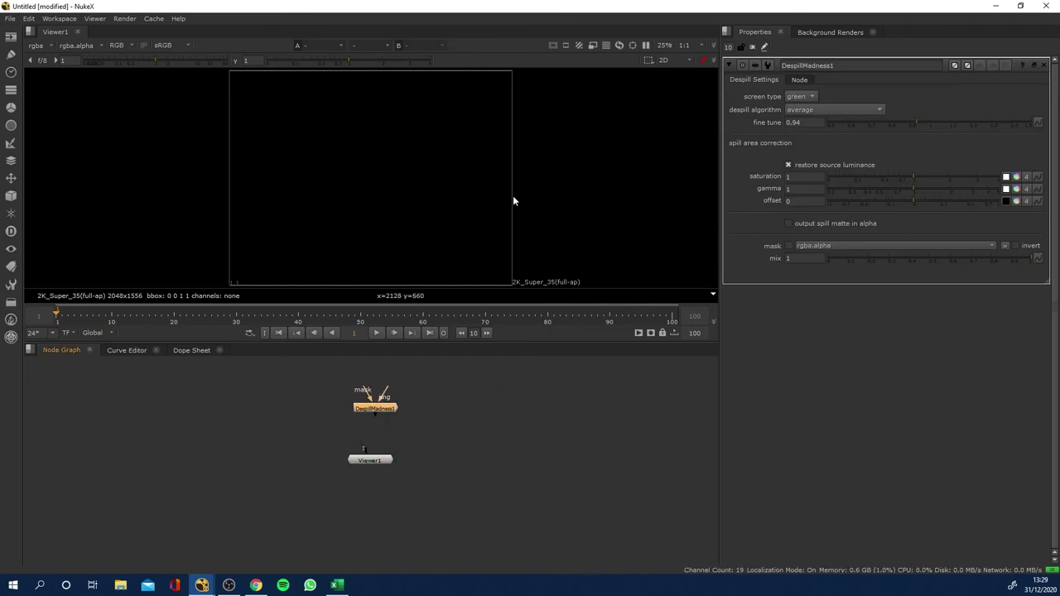
mouse_move(371, 411)
mouse_down()
mouse_move(359, 425)
mouse_move(373, 425)
mouse_up()
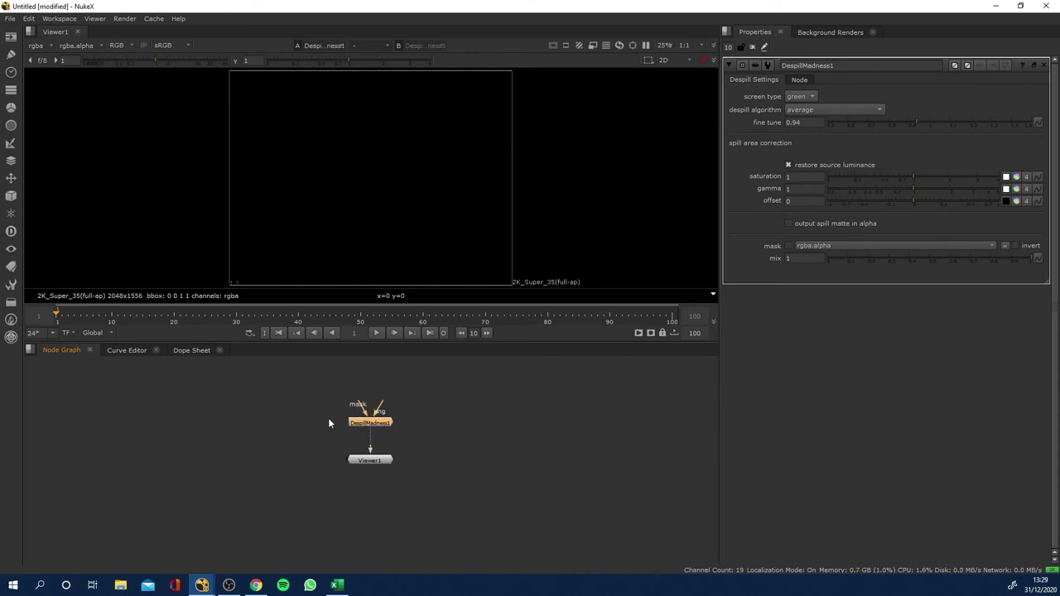
click(256, 585)
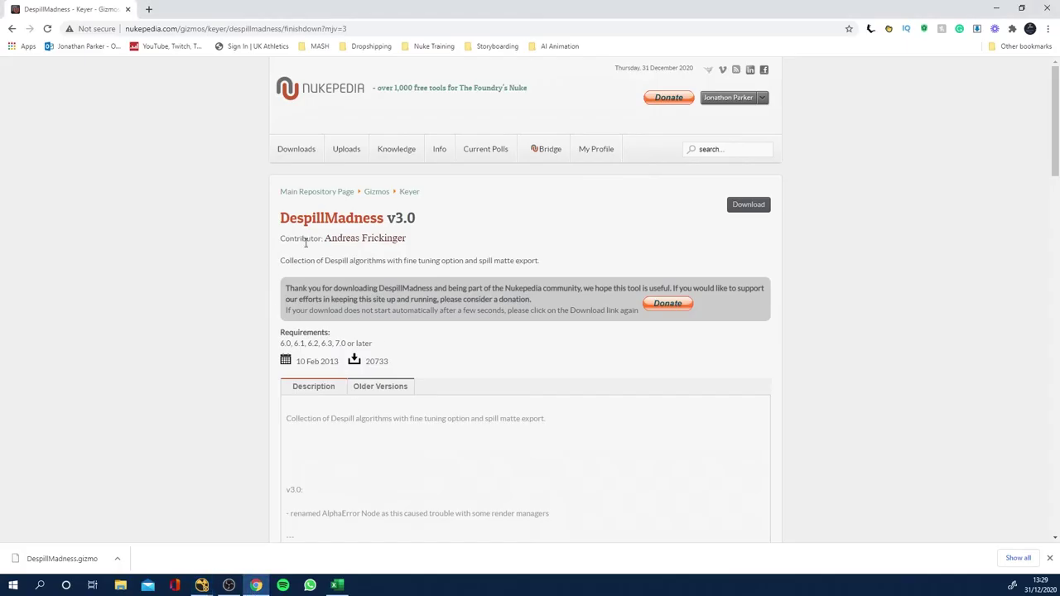
Step: Return to Nukepedia's Keyer gizmo listing through the Gizmos downloads page
mouse_move(295, 149)
click(294, 179)
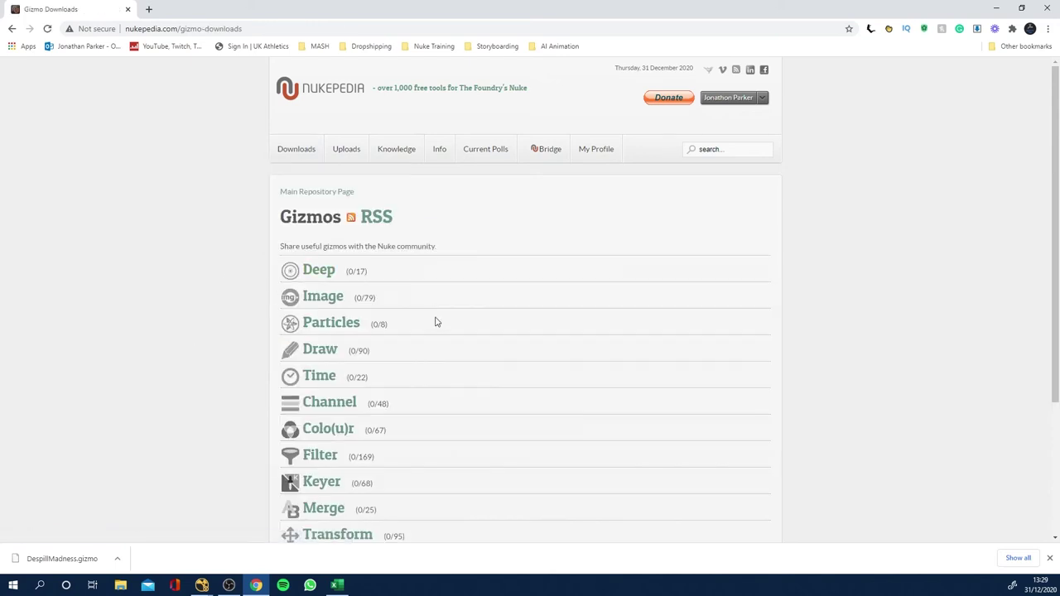
click(318, 484)
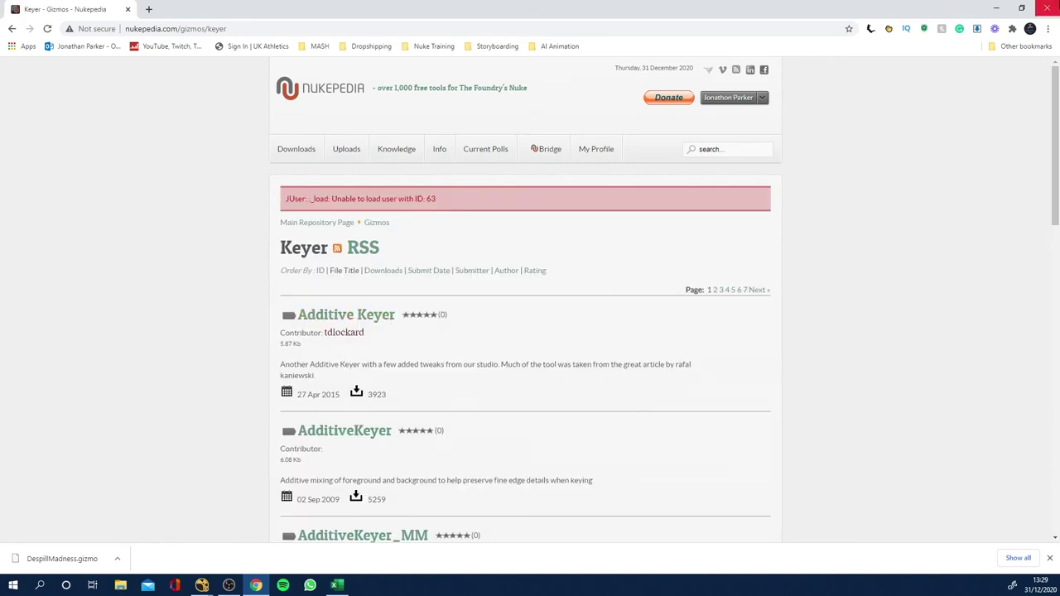
Step: Minimize Chrome, align DespillMadness1 directly above Viewer1 with a straight link, and open File Explorer
click(998, 6)
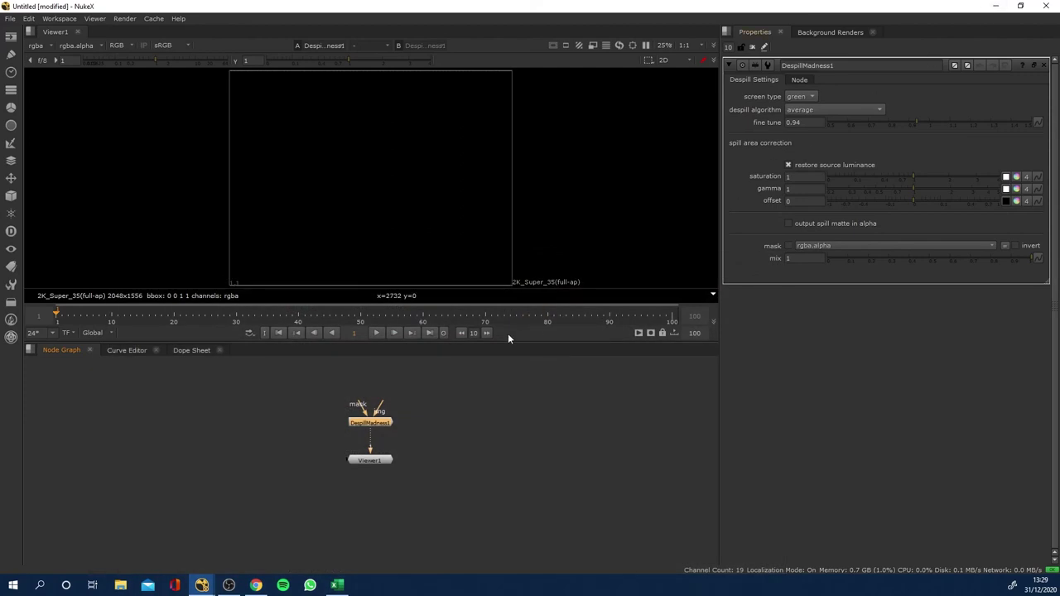
drag(389, 422, 367, 416)
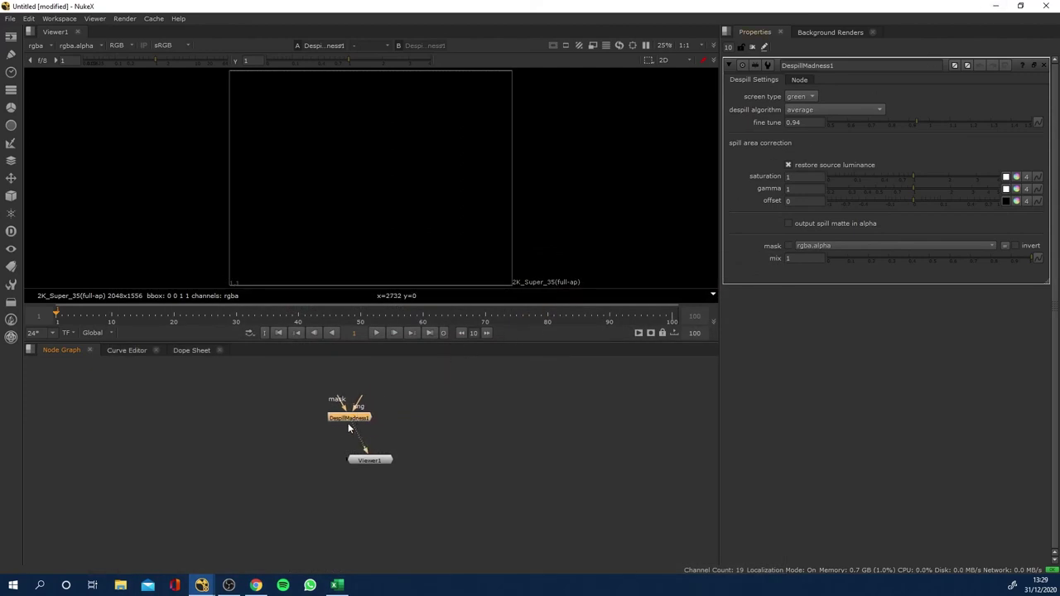
key(f)
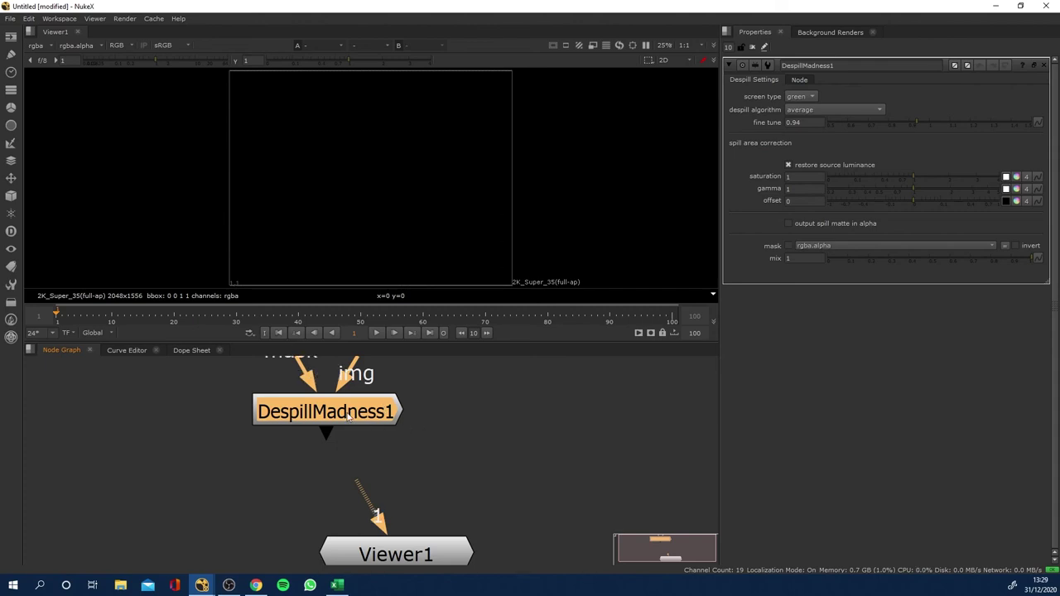
drag(348, 419, 389, 421)
drag(377, 518, 393, 539)
drag(390, 421, 395, 455)
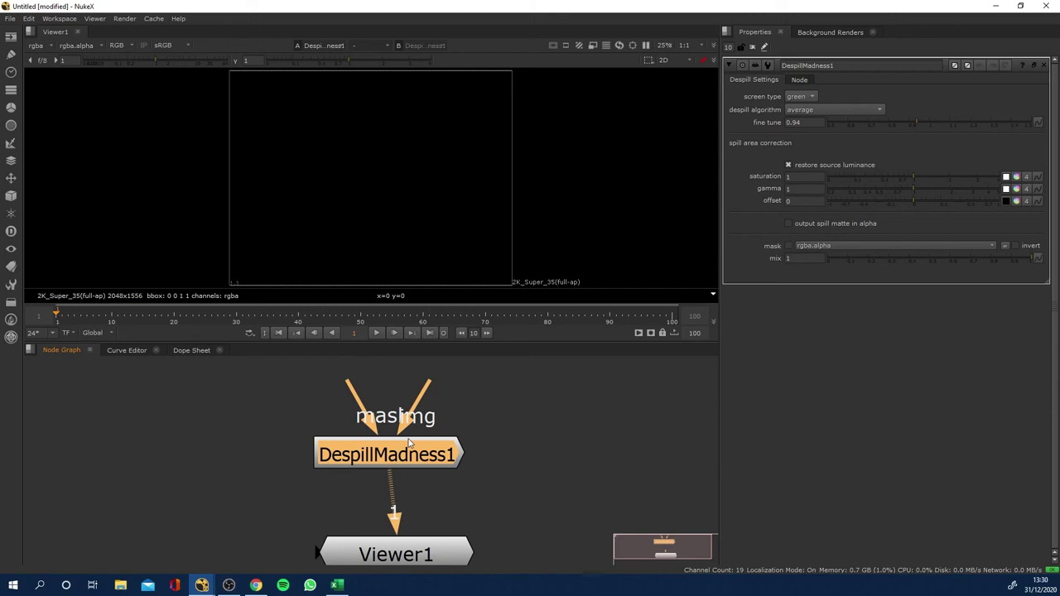
click(120, 585)
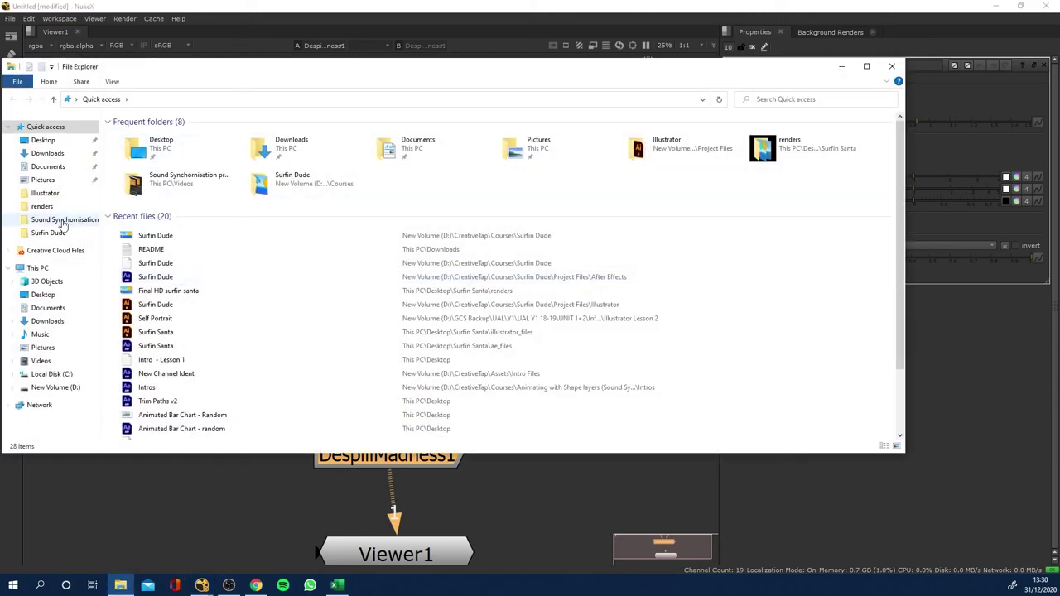
Step: Browse Local Disk (C:) > Users to the home folder containing .nuke, then return to NukeX
click(52, 374)
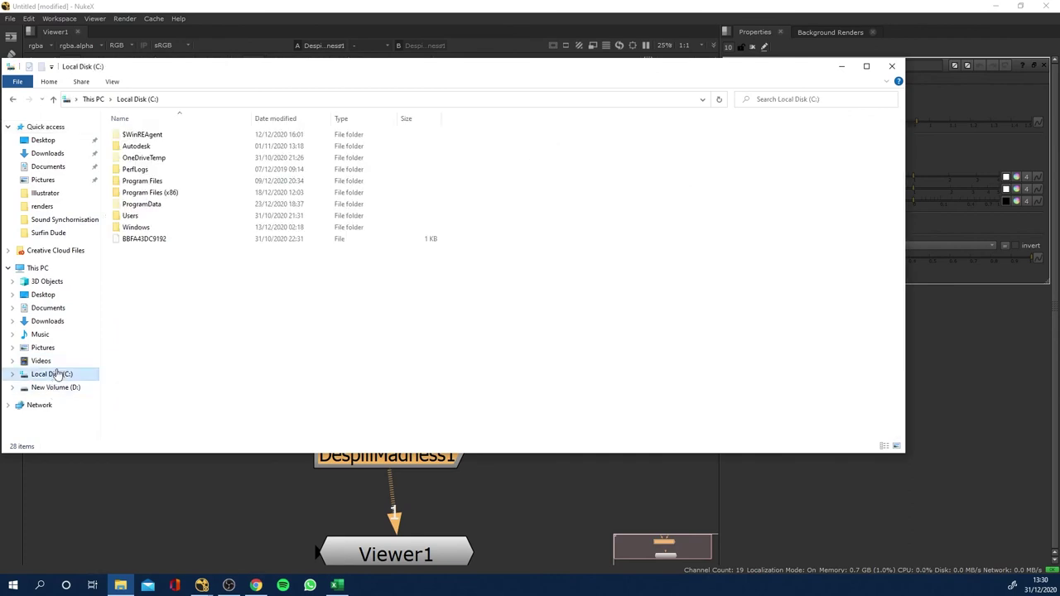
double_click(133, 217)
double_click(131, 146)
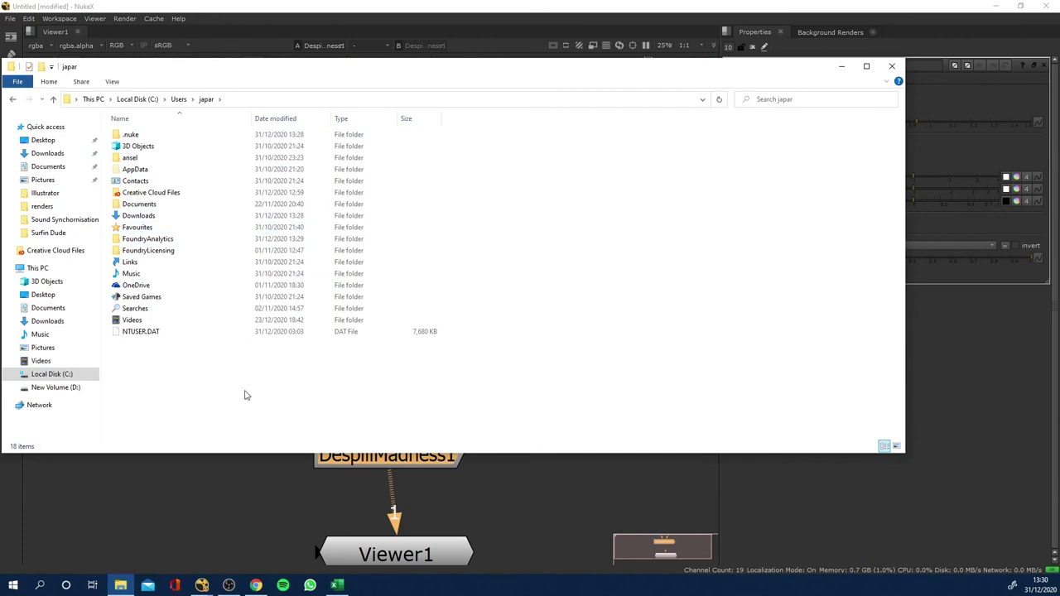
key(alt+Tab)
click(11, 301)
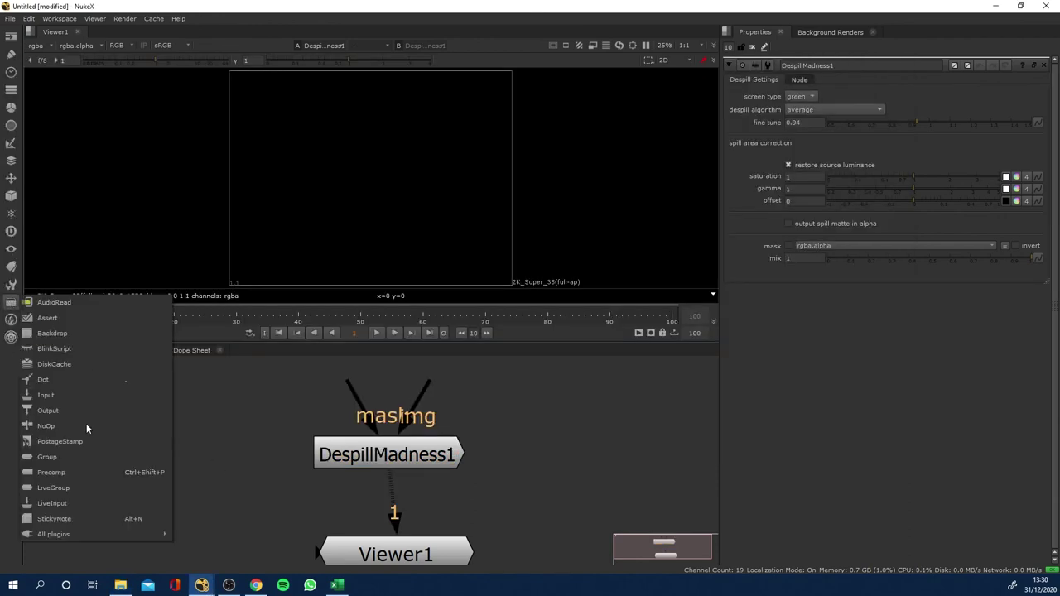
mouse_move(99, 534)
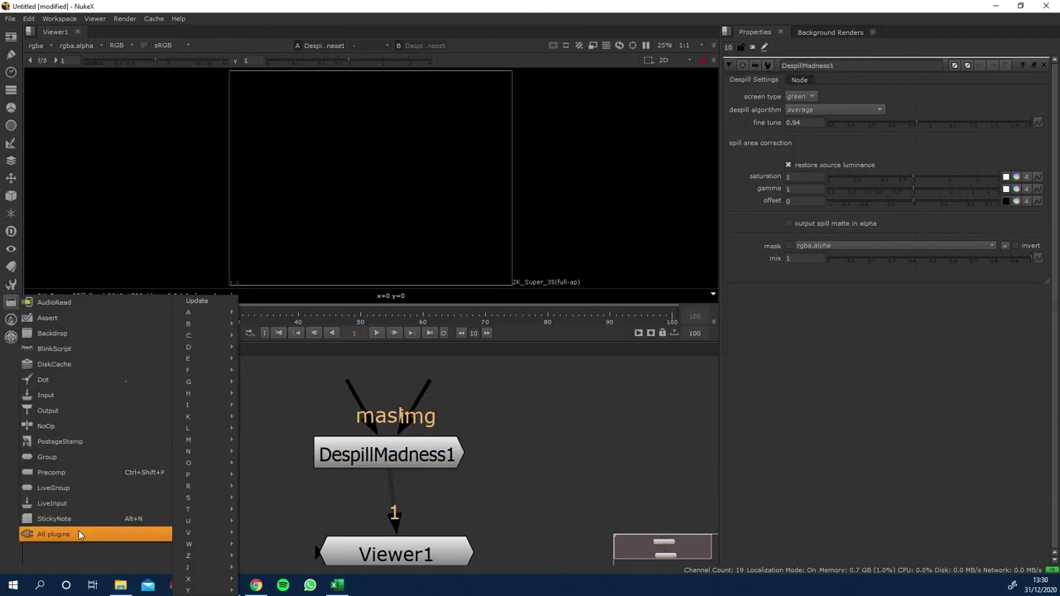
click(203, 300)
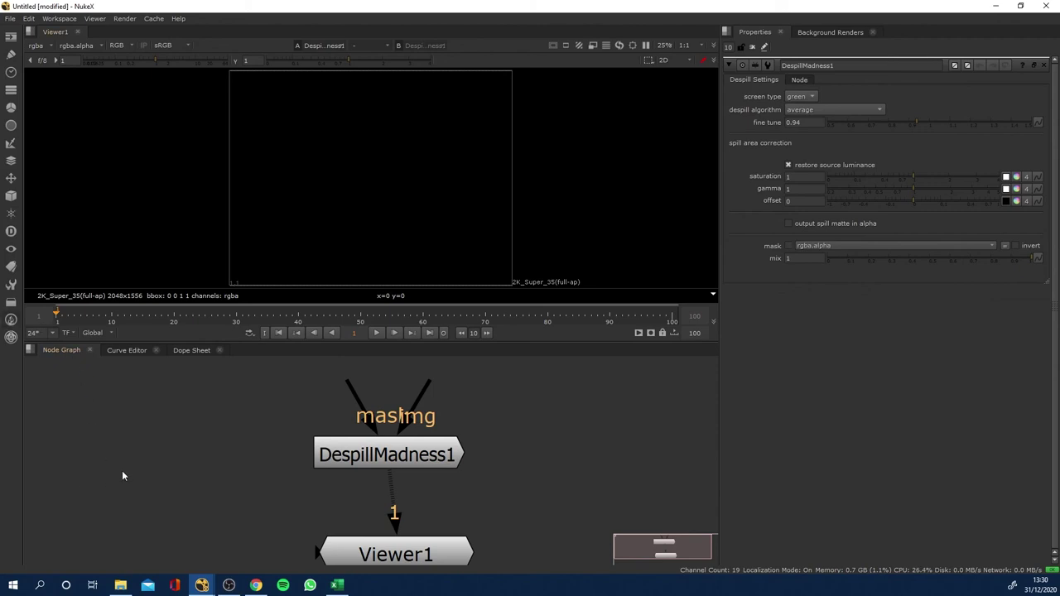